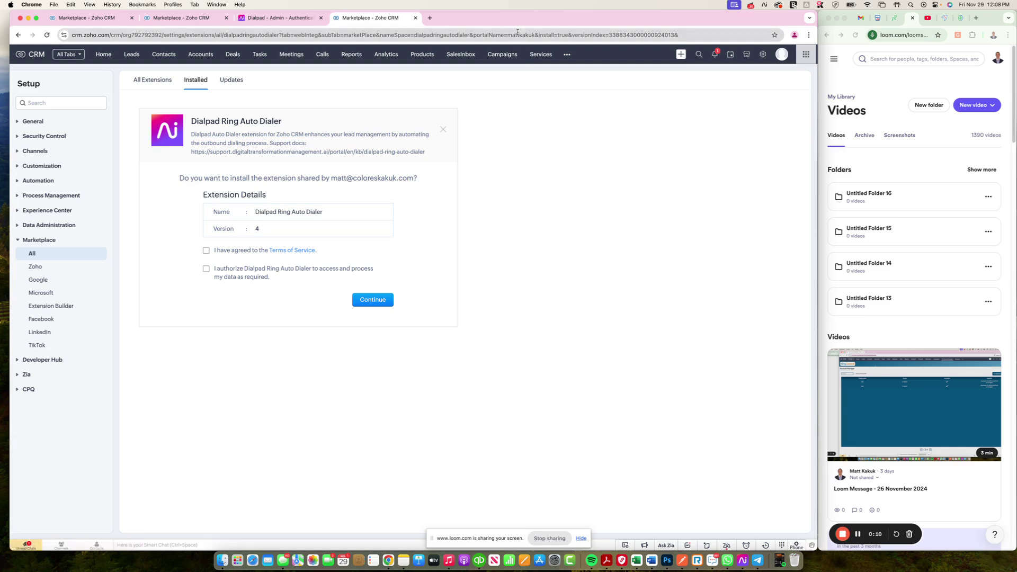
- Accept the terms of service, authorize data access for Dialpad Ring Auto Dialer, and confirm installation for all users
click(206, 251)
click(206, 269)
click(373, 300)
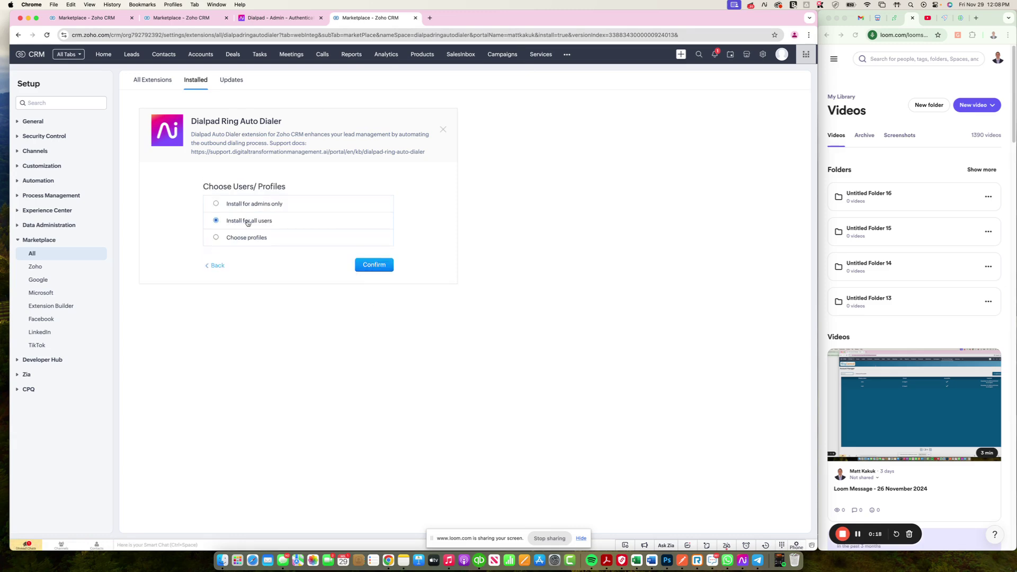
click(378, 267)
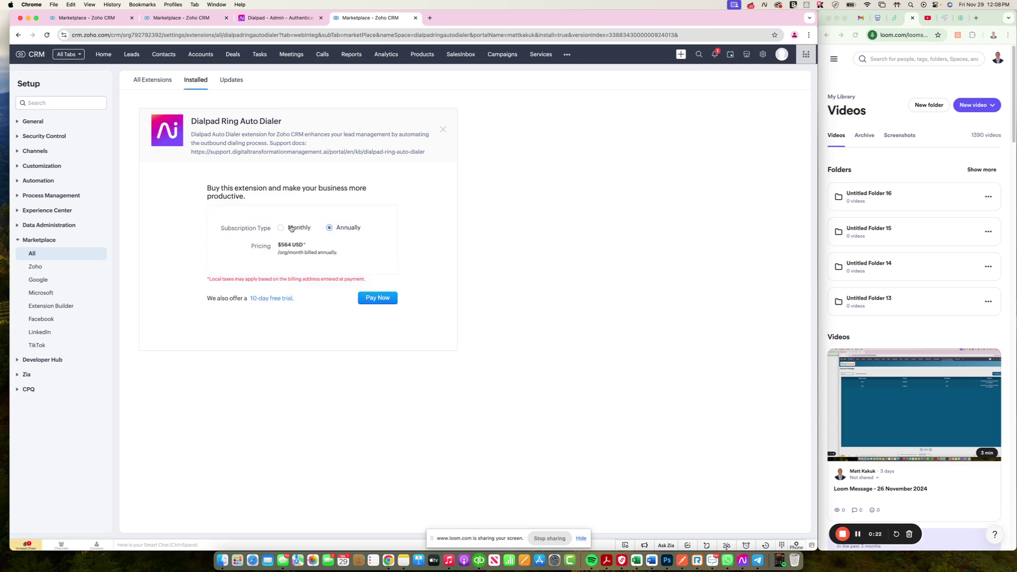
- Compare the annual and monthly subscription pricing and start the extension's 10-day free trial
click(291, 229)
click(341, 228)
click(299, 228)
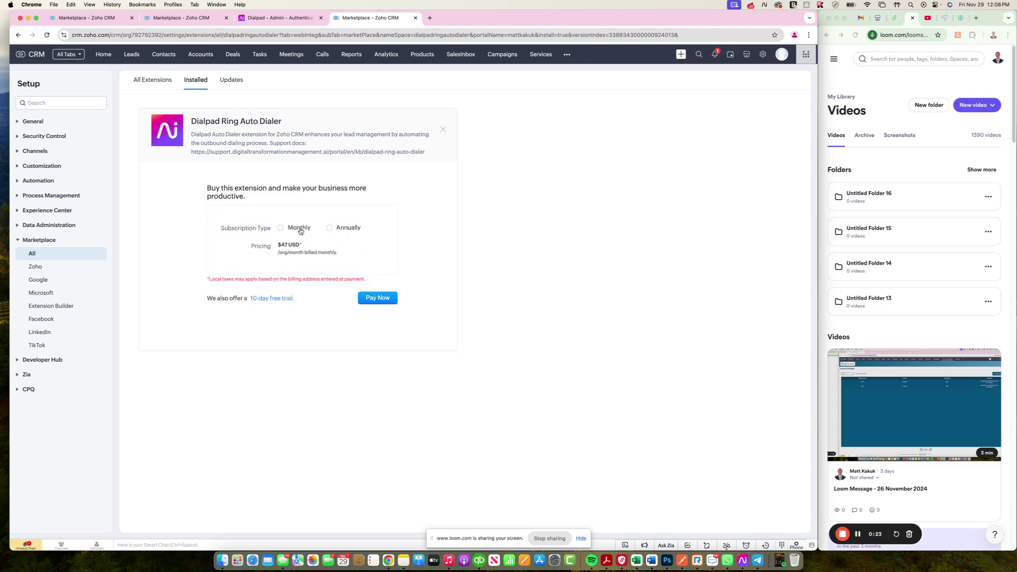
click(260, 301)
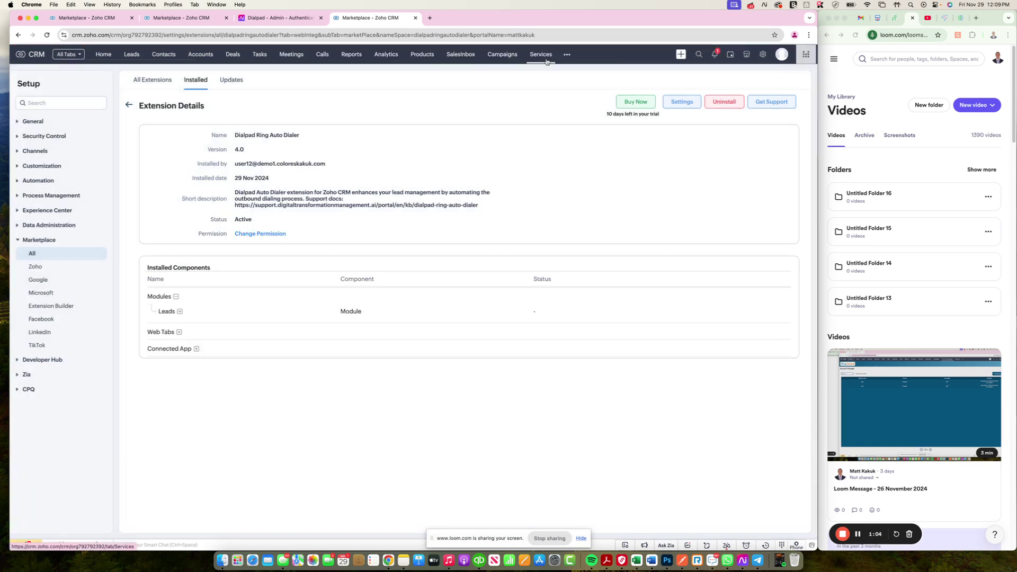
- Open the installed extension's settings and read through its step-by-step guide for creating an API key
click(687, 106)
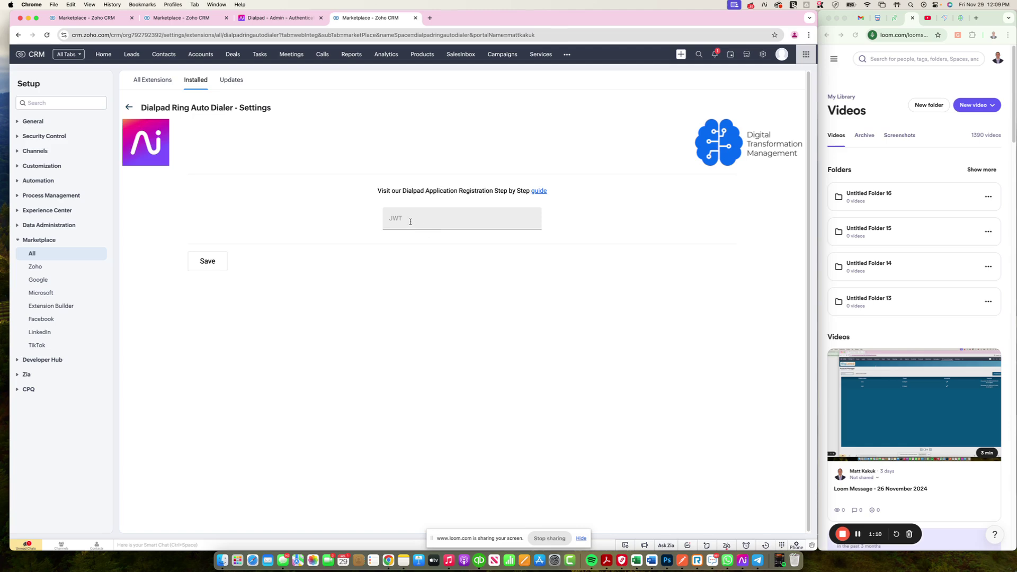
click(538, 191)
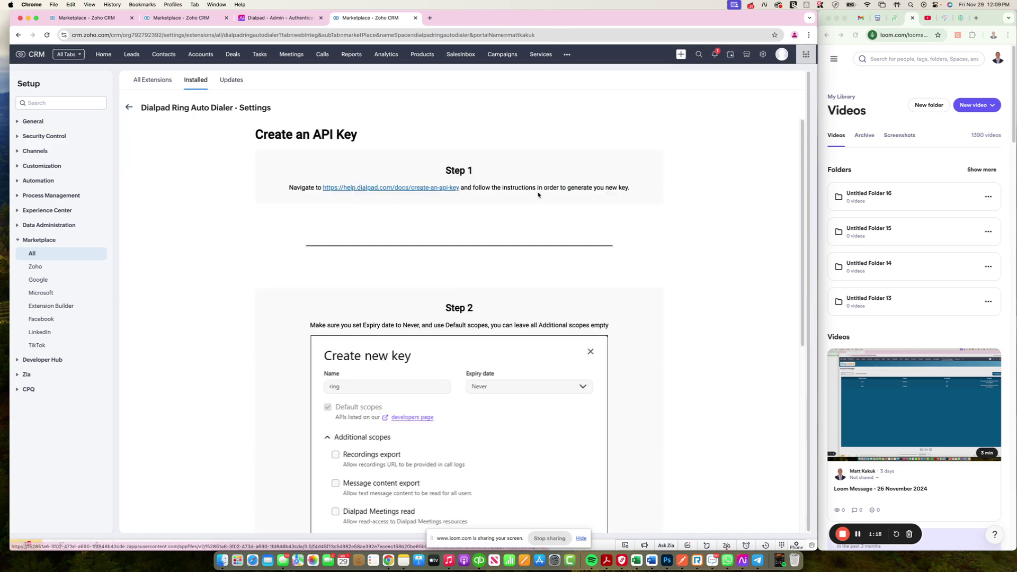
scroll(457, 254, down, 3)
scroll(457, 254, down, 5)
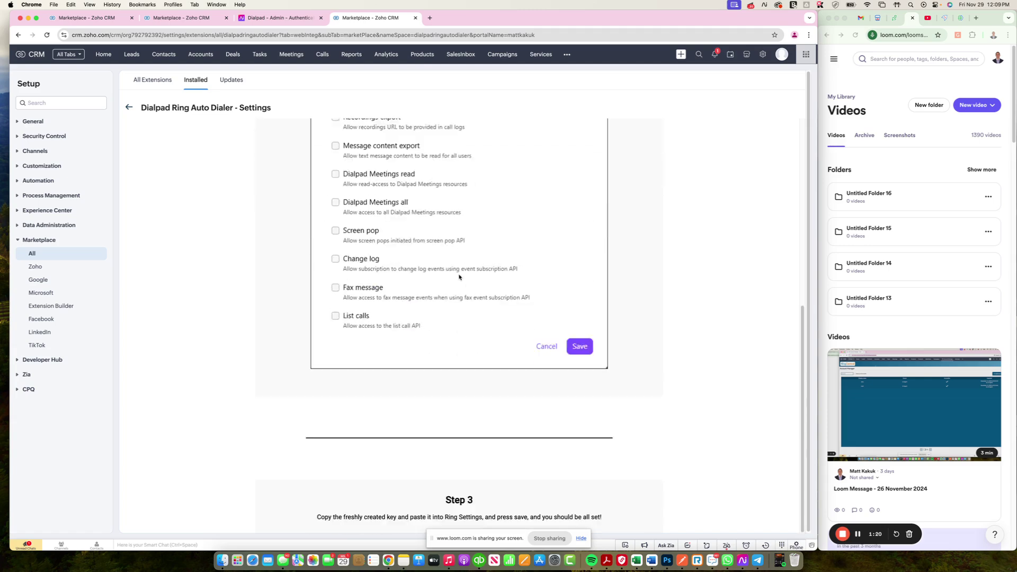
scroll(459, 278, up, 8)
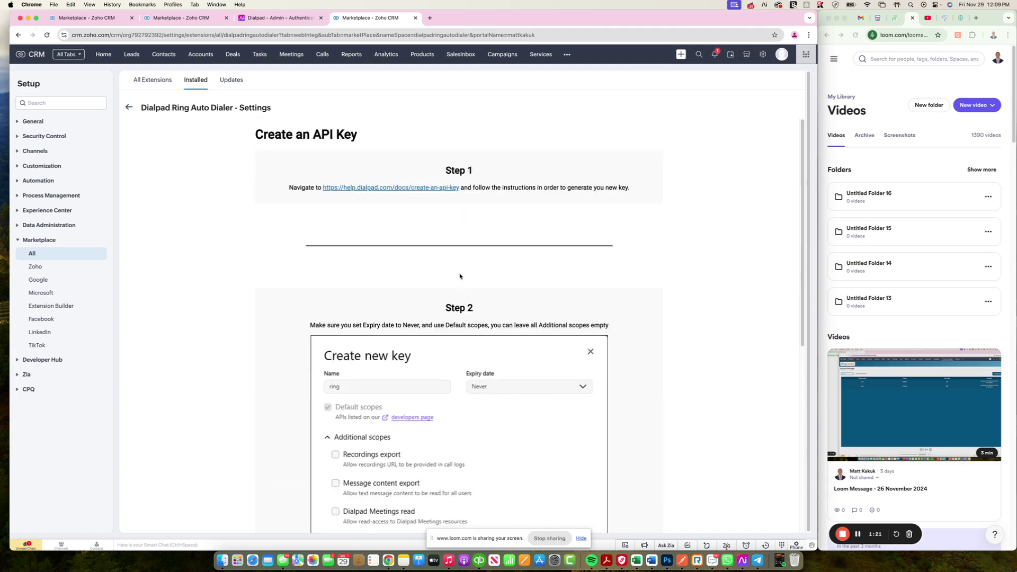
- Open the linked Dialpad help article and review its instructions for creating and accessing an API key
click(385, 188)
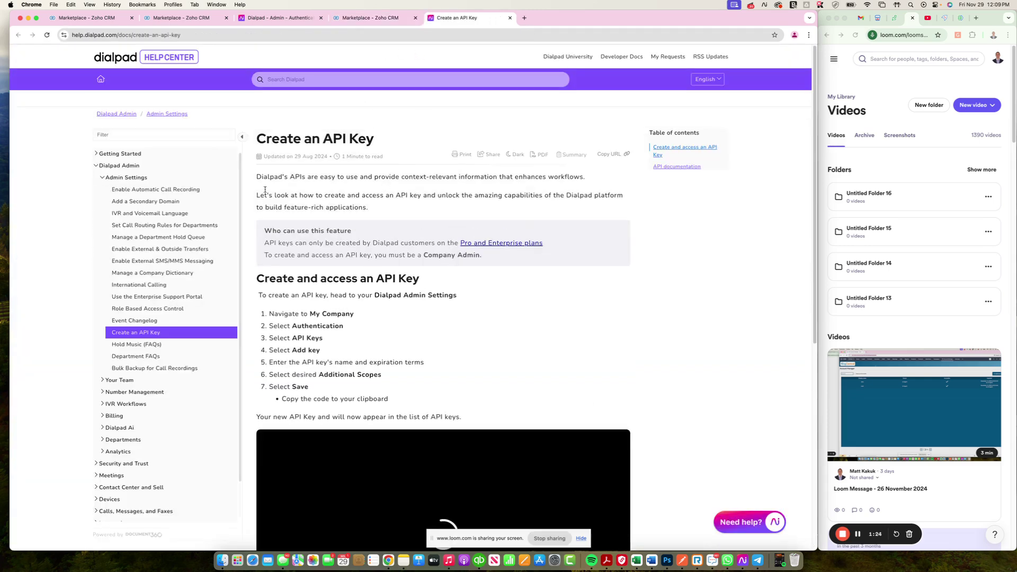
drag(258, 176, 408, 399)
click(409, 400)
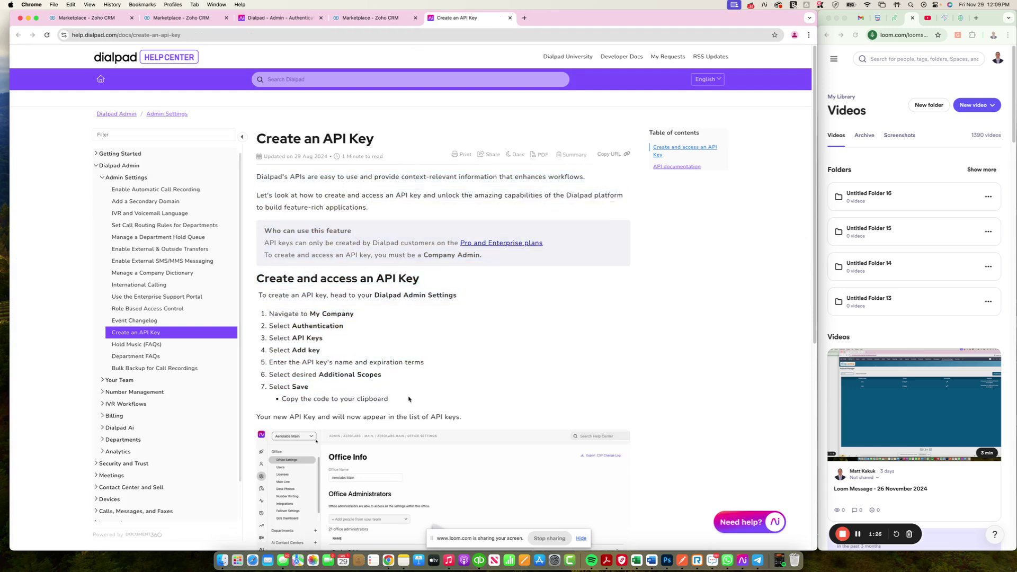
- Switch to the Dialpad admin site and open the company settings for My company
click(303, 19)
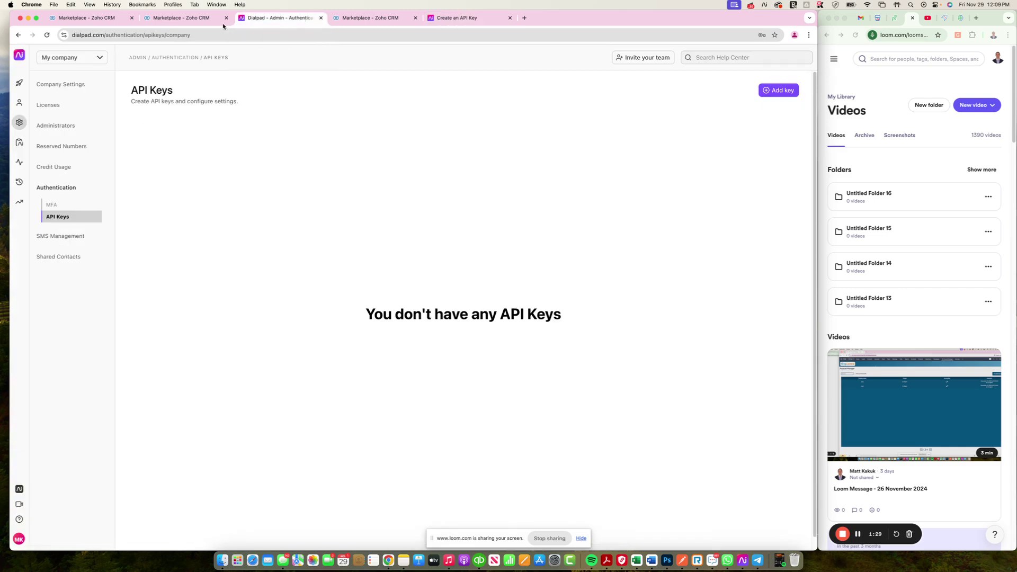
click(59, 61)
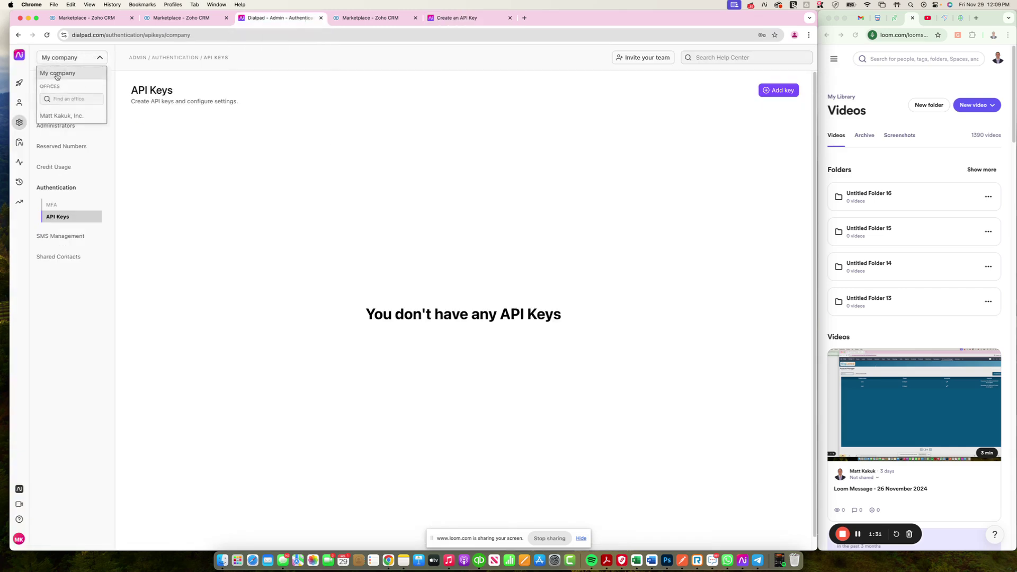
click(239, 62)
click(184, 36)
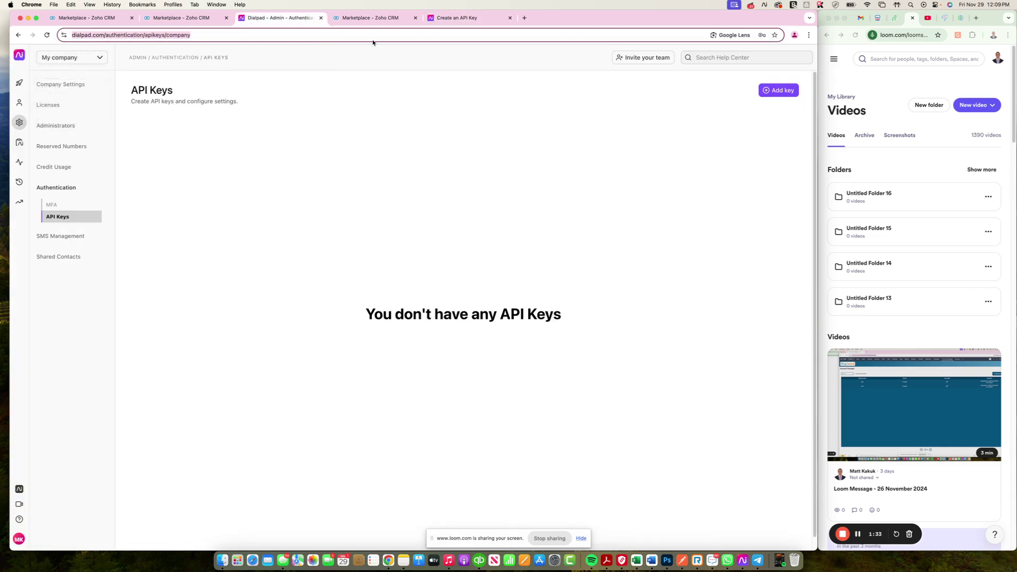
click(21, 55)
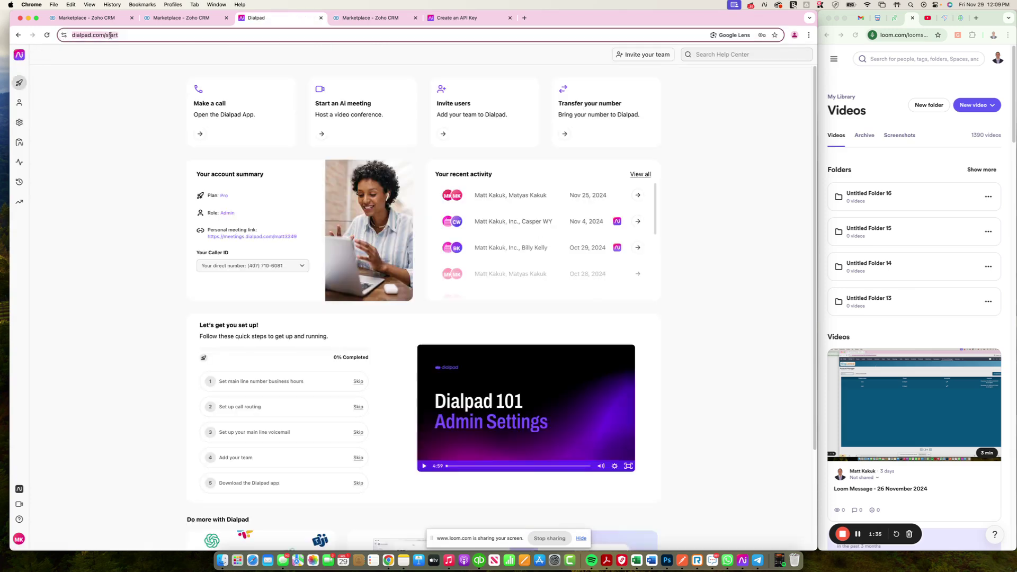
click(20, 124)
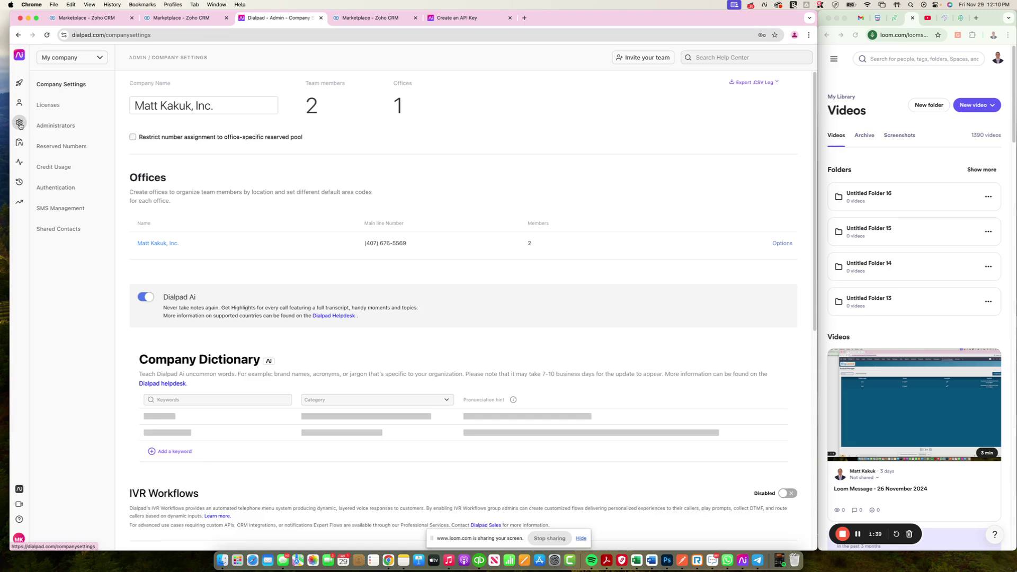
click(57, 57)
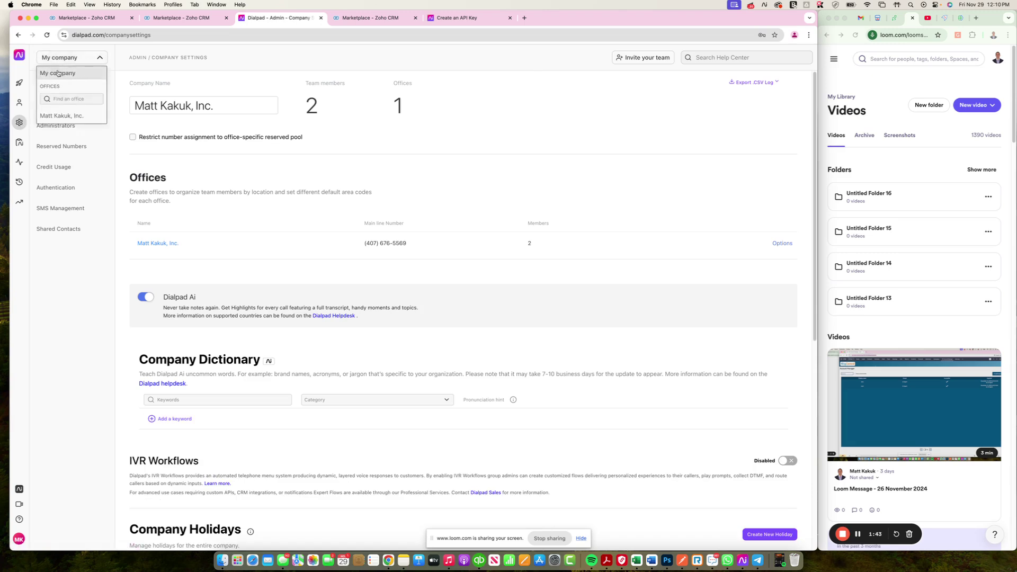
click(57, 73)
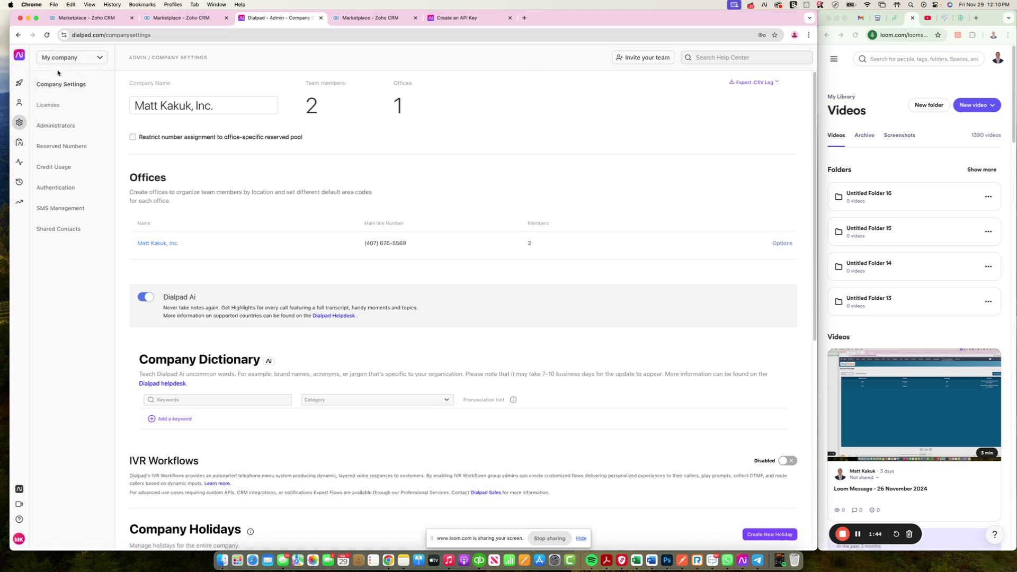
- Add a new API key named "zoho" under the company's authentication settings
click(59, 188)
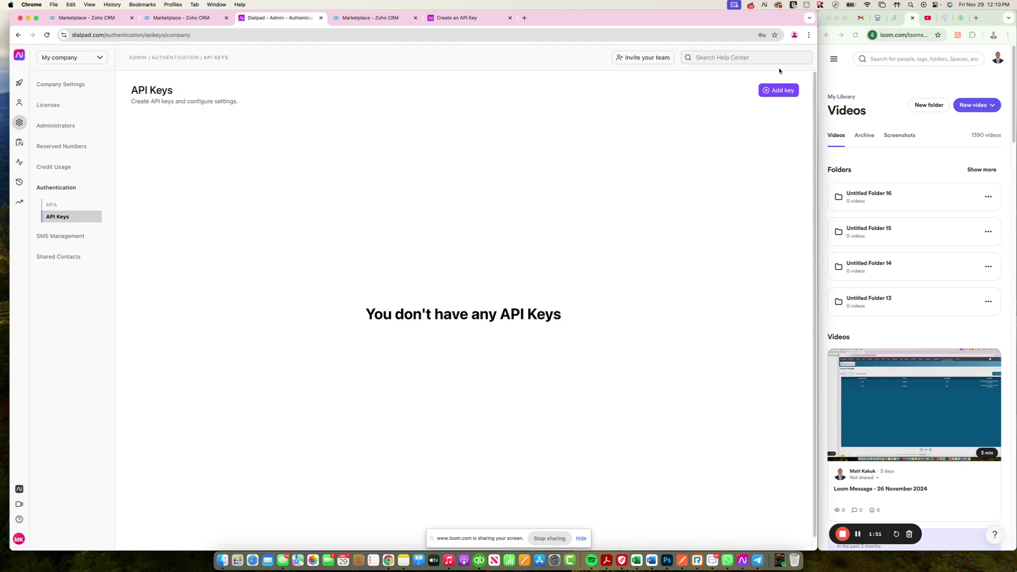
click(774, 96)
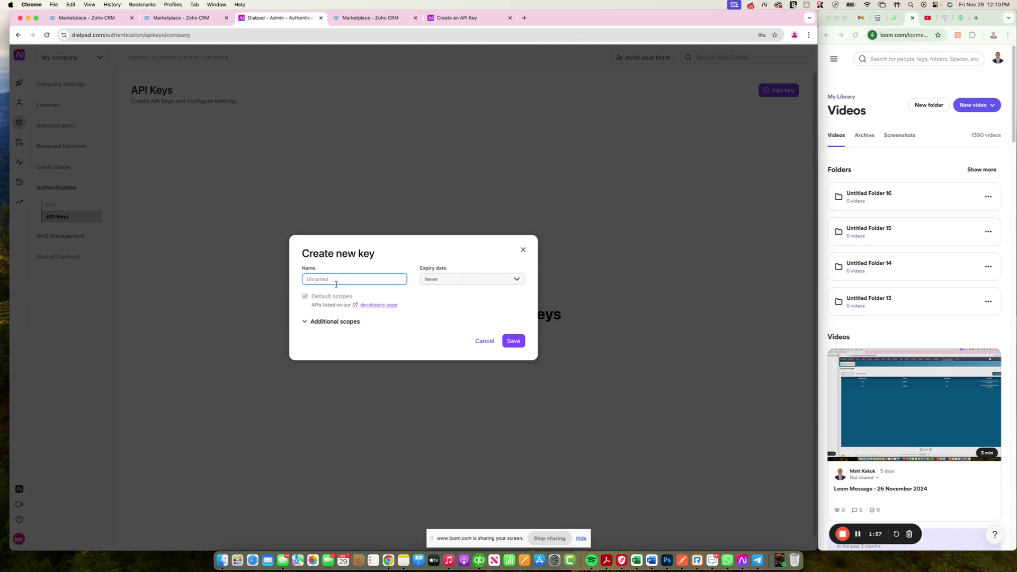
text(zoho)
- Switch back to Zoho CRM, reopen the extension's settings, paste the API key as the JWT and save
key(ctrl+Tab)
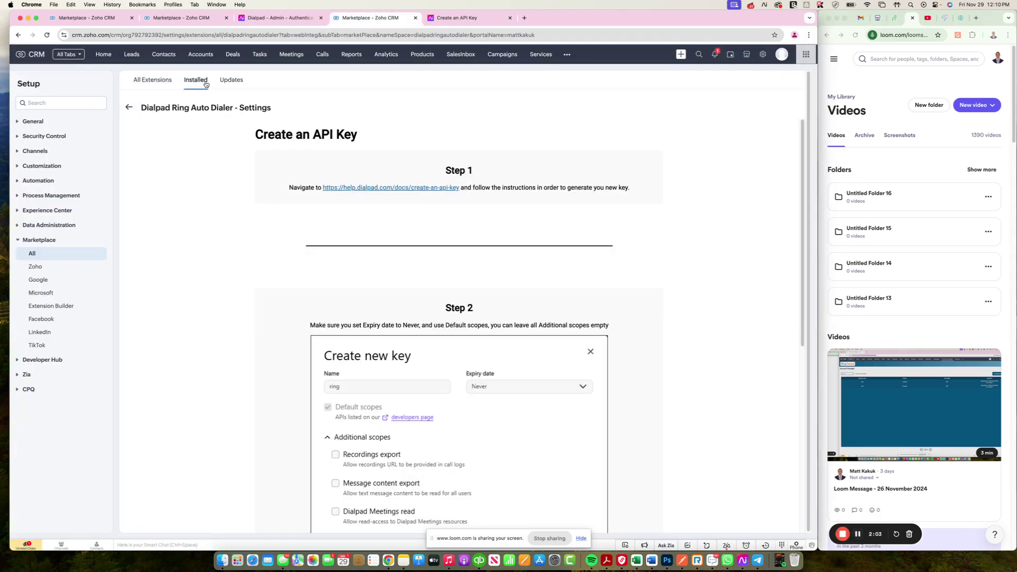
click(127, 110)
click(687, 102)
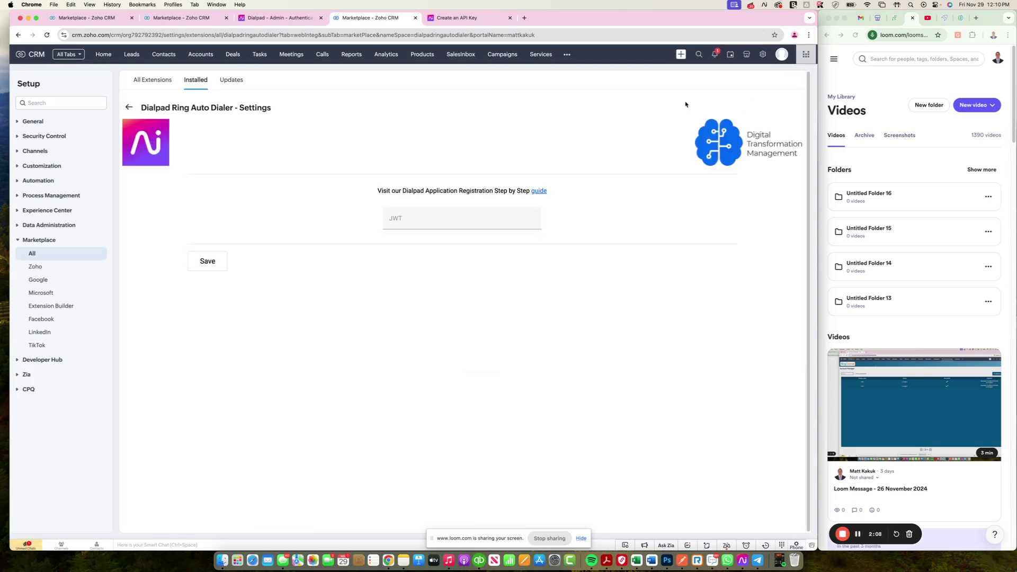
click(417, 217)
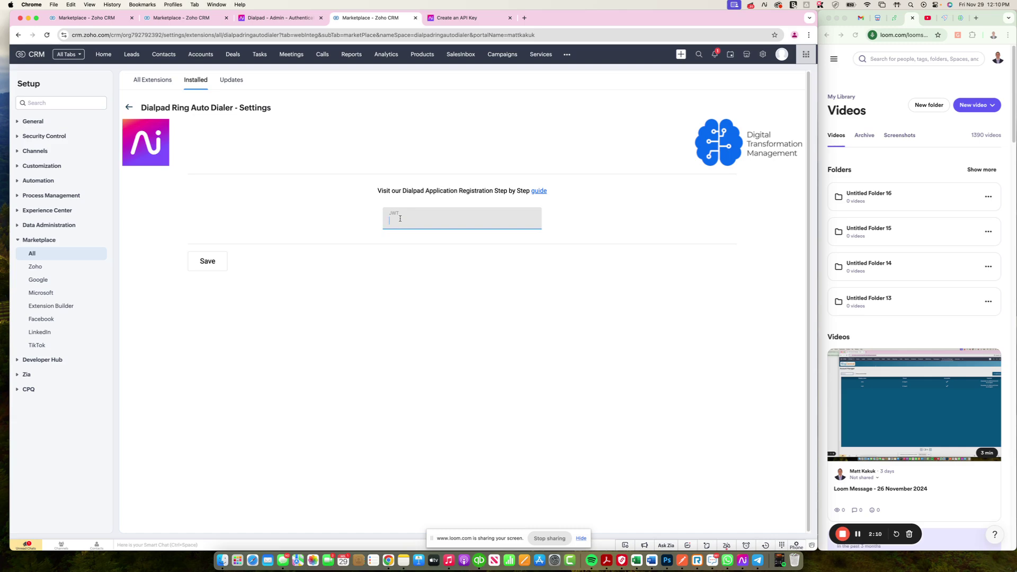
key(super+v)
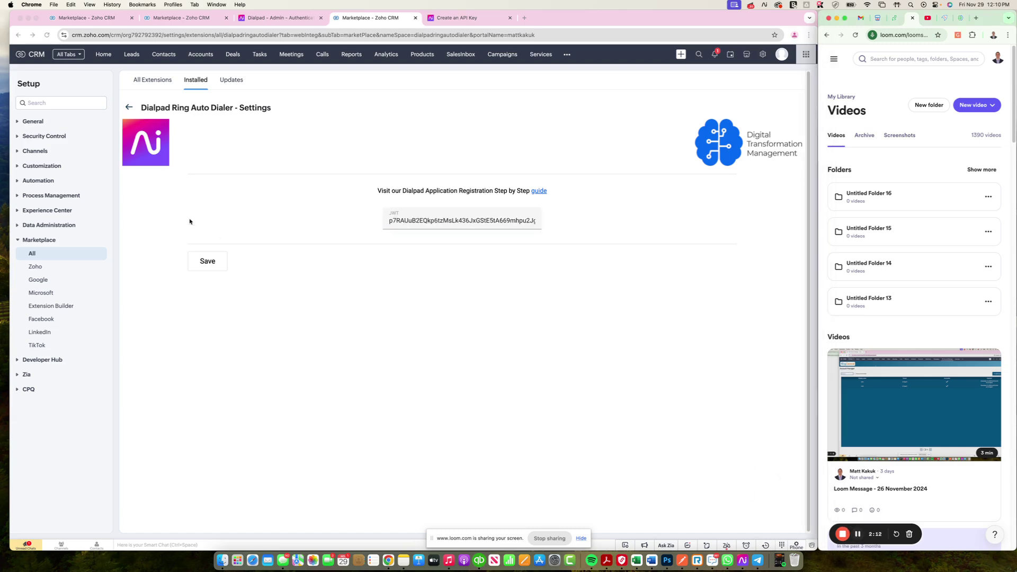
click(204, 263)
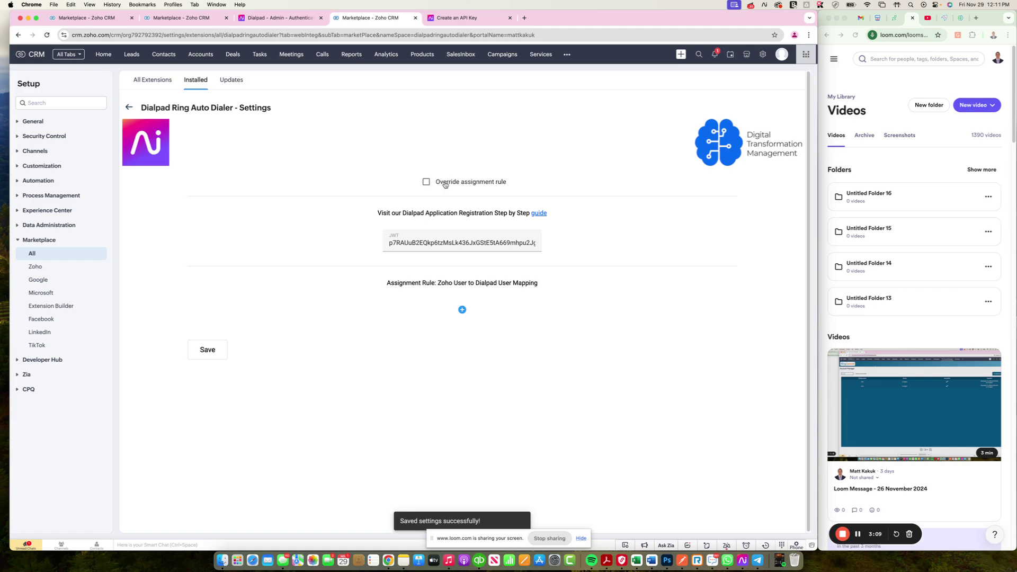
- Add an assignment rule mapping the Zoho user 12 Agent to the named Dialpad user
click(462, 310)
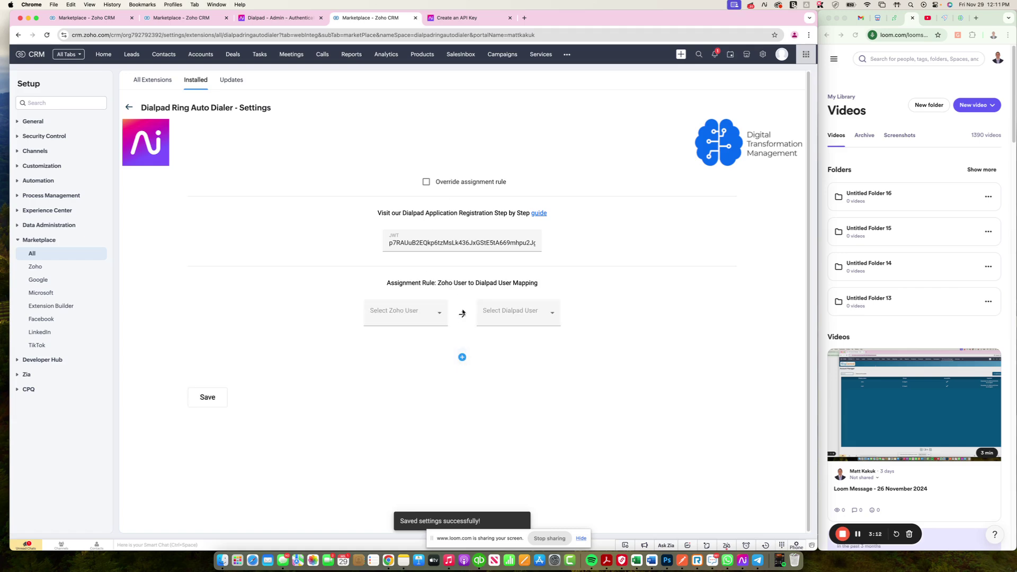
click(424, 312)
click(400, 340)
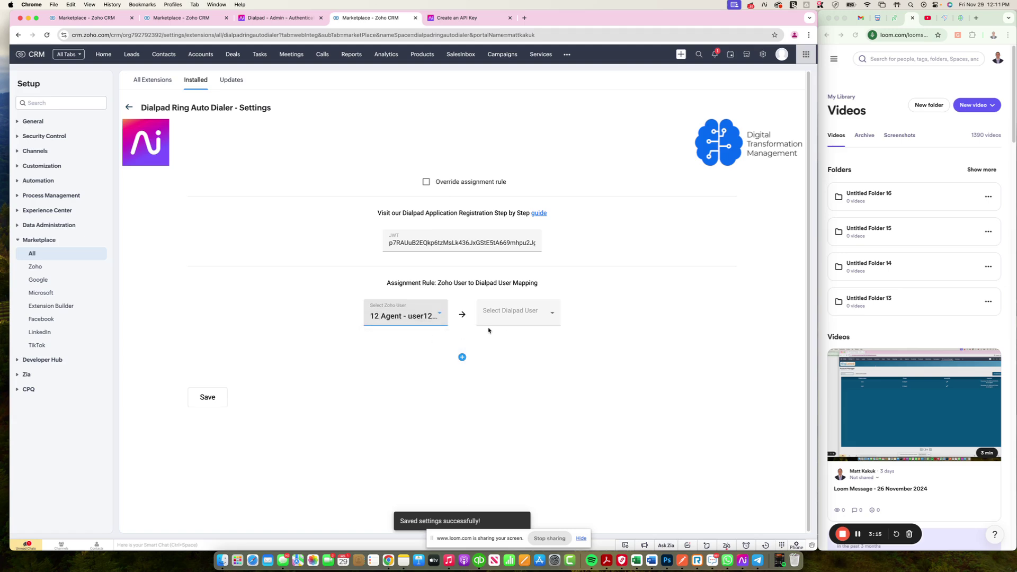
click(520, 314)
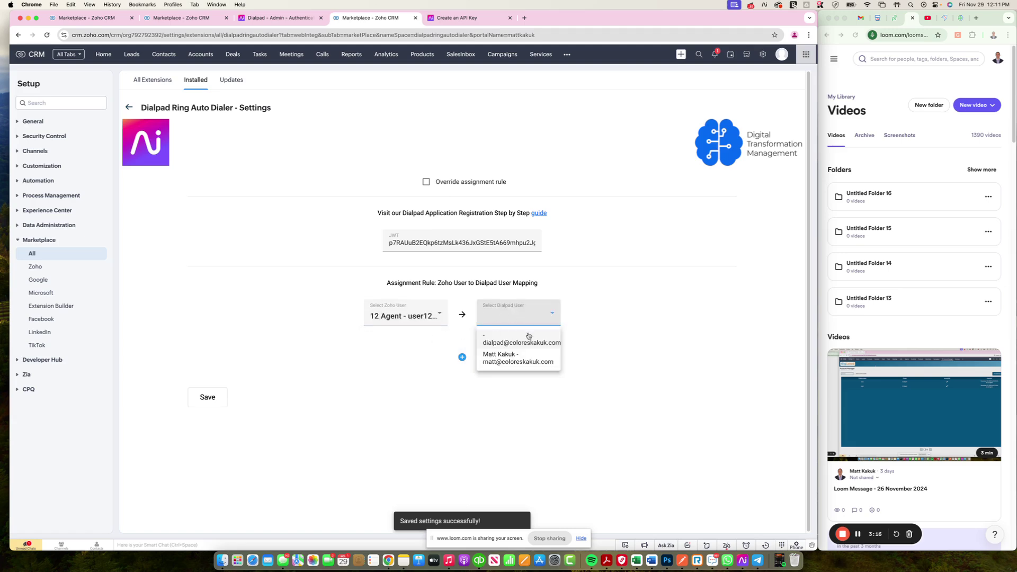
click(498, 358)
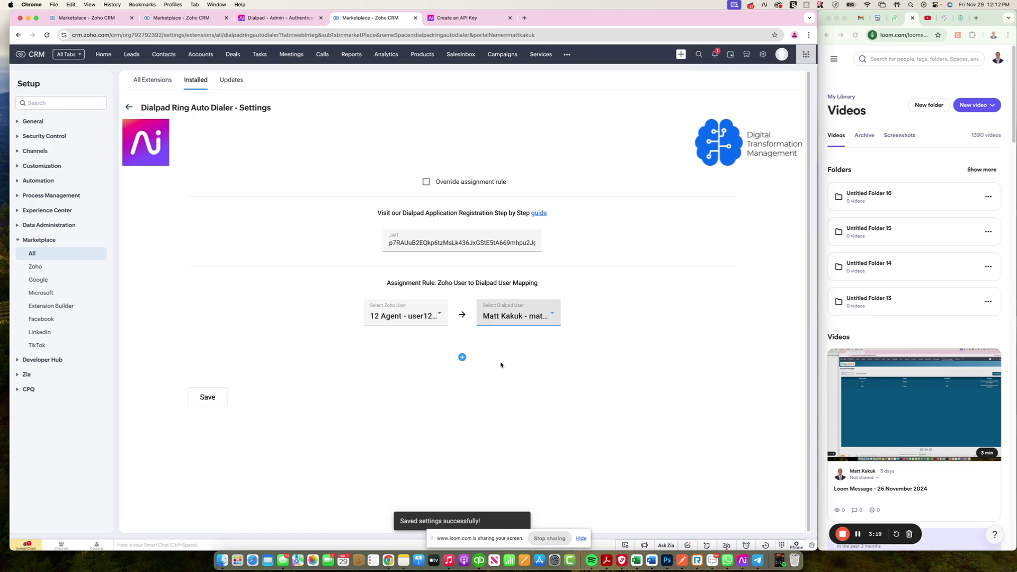
- Add a second assignment rule mapping Zoho user 122 Agent to the unnamed Dialpad account, and save the settings
click(462, 357)
click(392, 361)
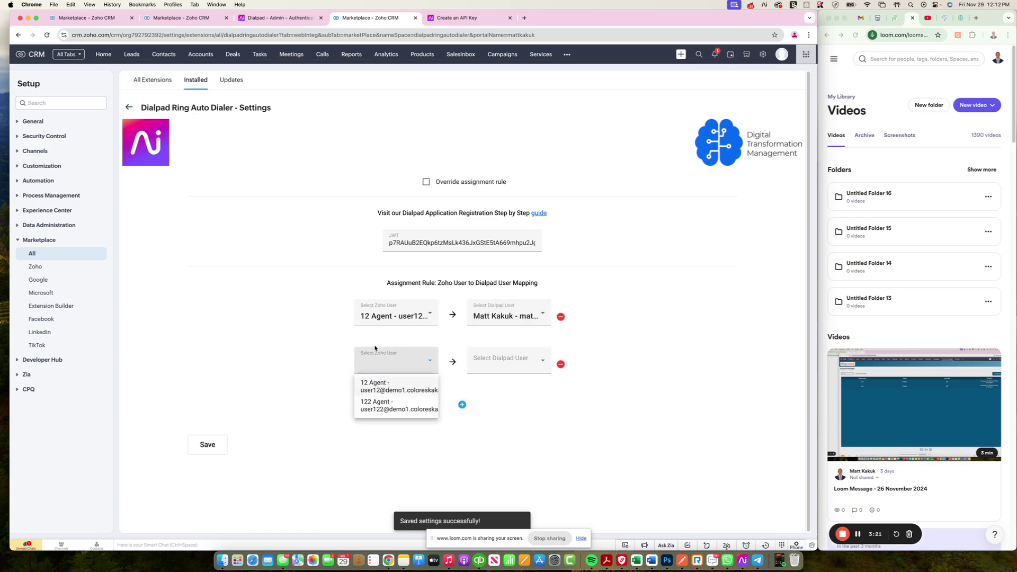
click(392, 408)
click(496, 373)
click(497, 396)
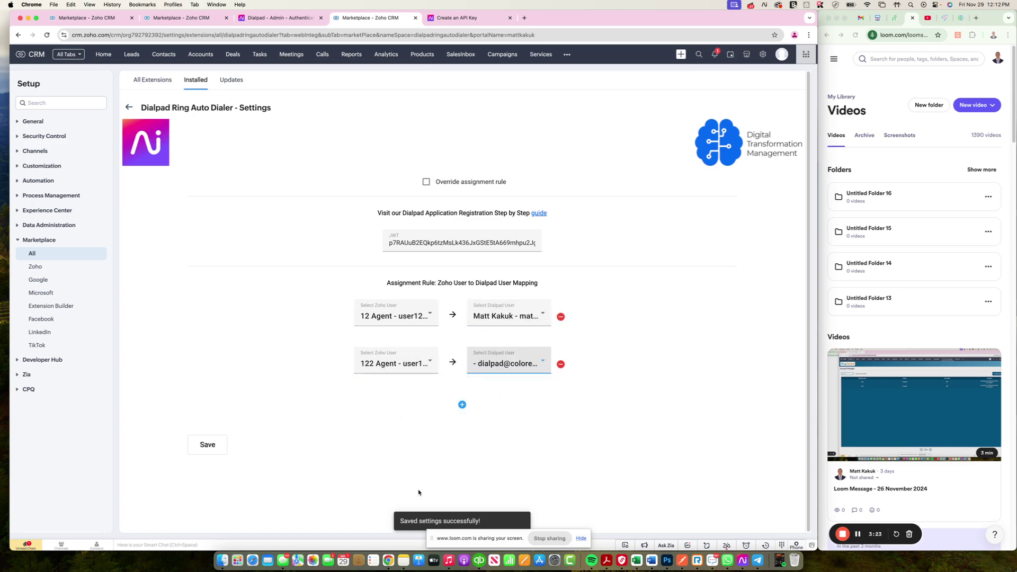
click(214, 448)
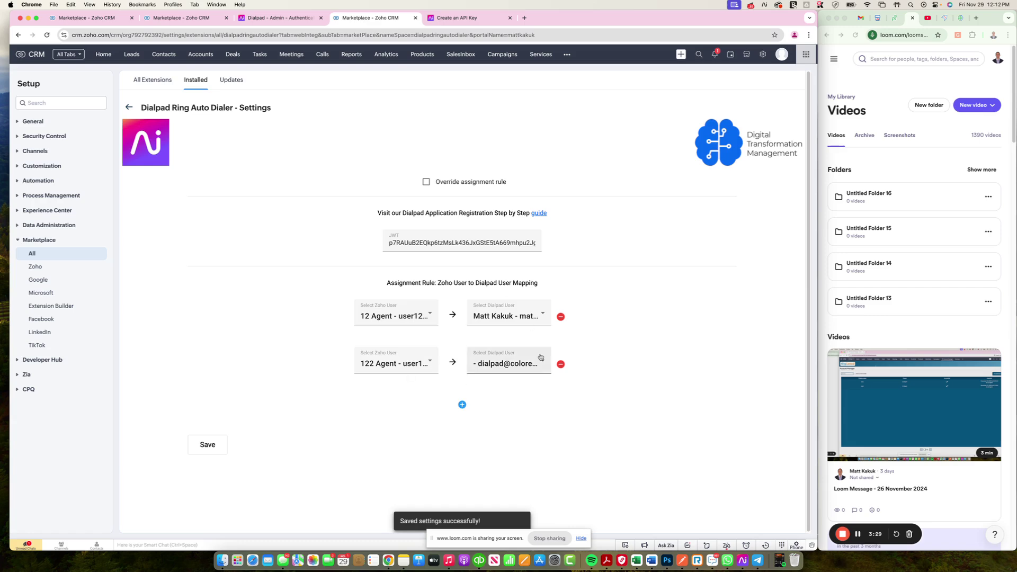
- Open the Zoho CRM users list and check the Phone field of user 12 Agent in the edit form, cancelling without changes
click(764, 55)
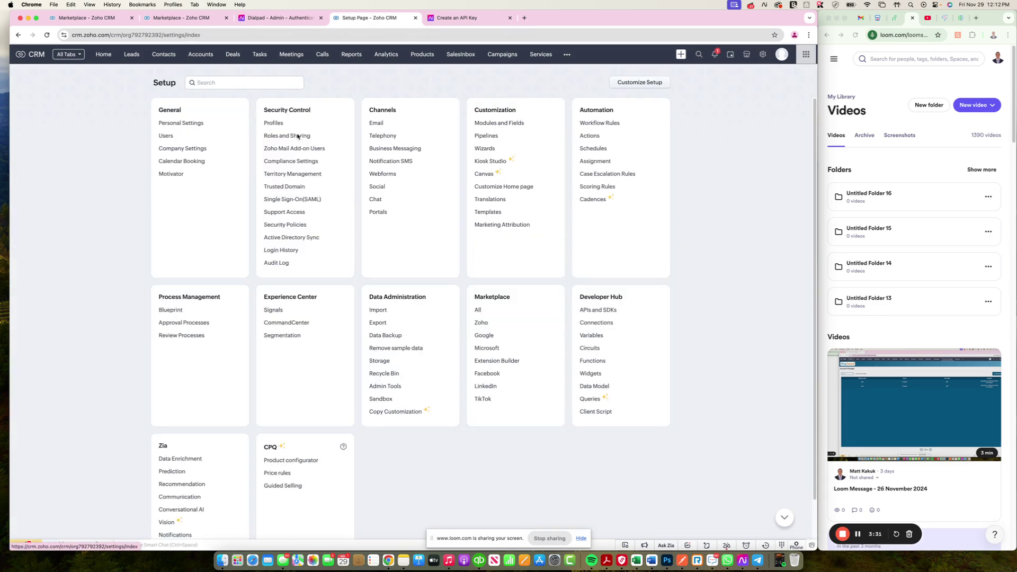
click(165, 137)
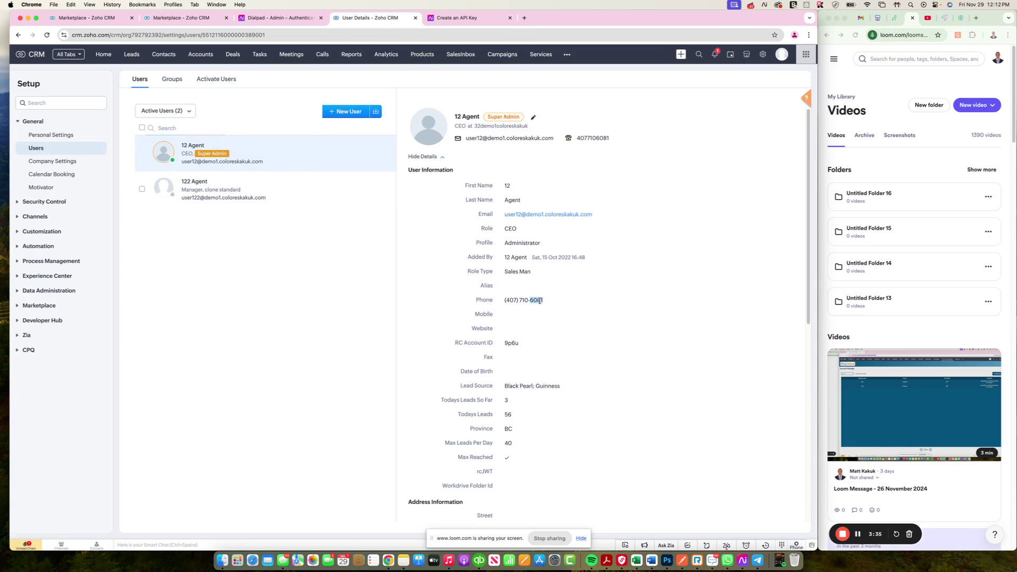
triple_click(539, 301)
click(533, 118)
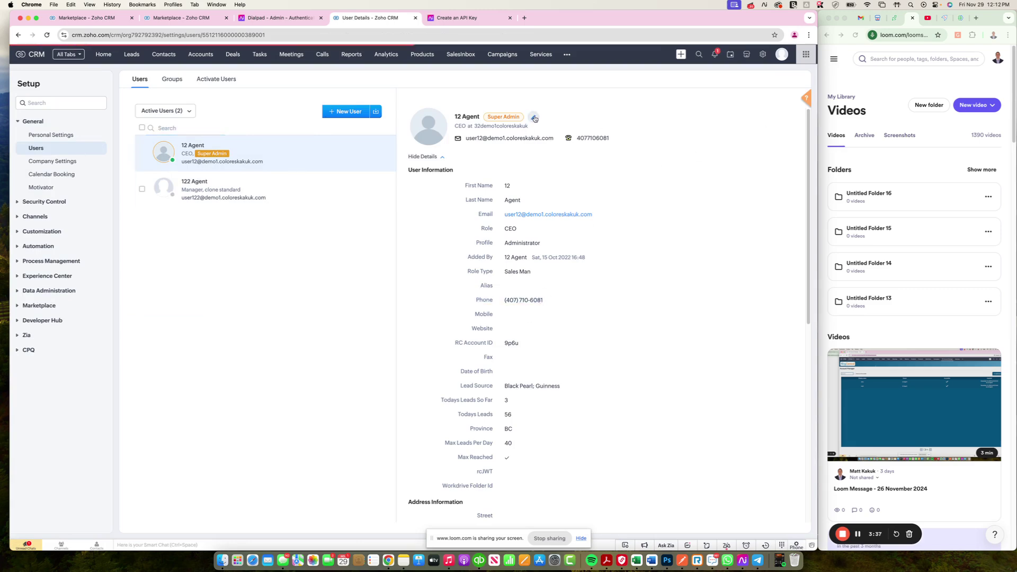
click(385, 248)
double_click(385, 247)
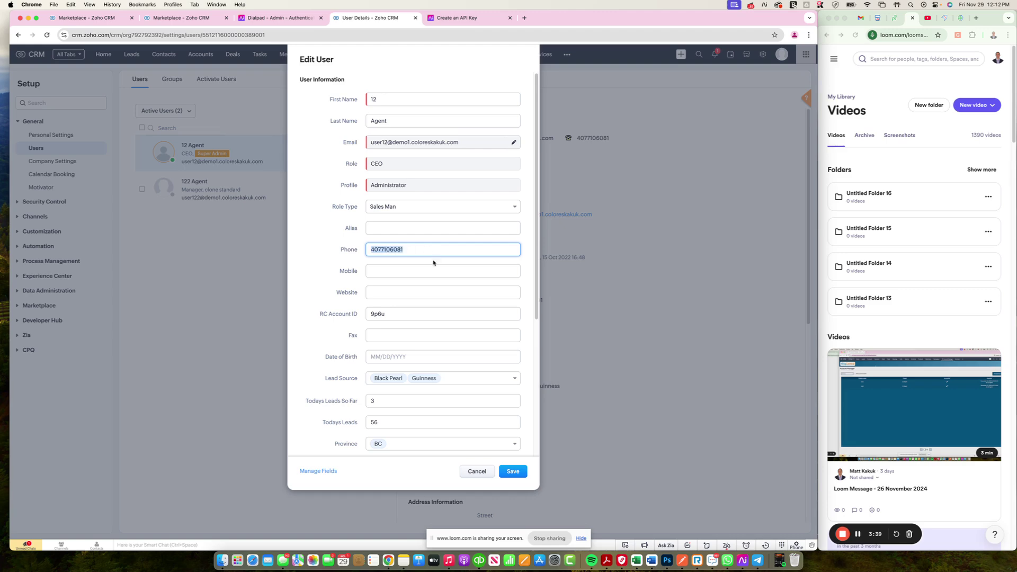
click(480, 473)
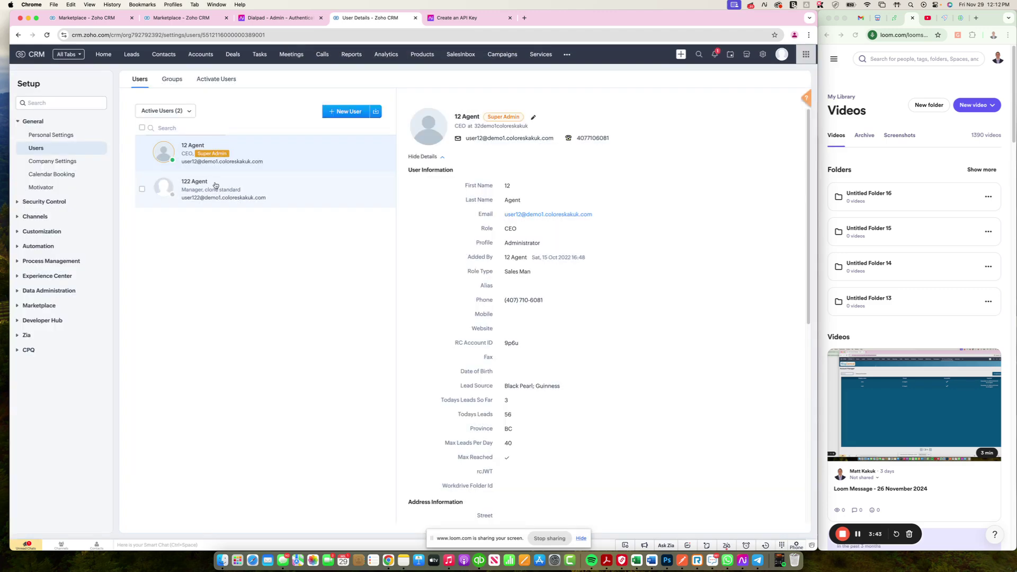
- Check the Phone field of user 122 Agent in the edit form, cancel it and return to user 12 Agent
click(215, 186)
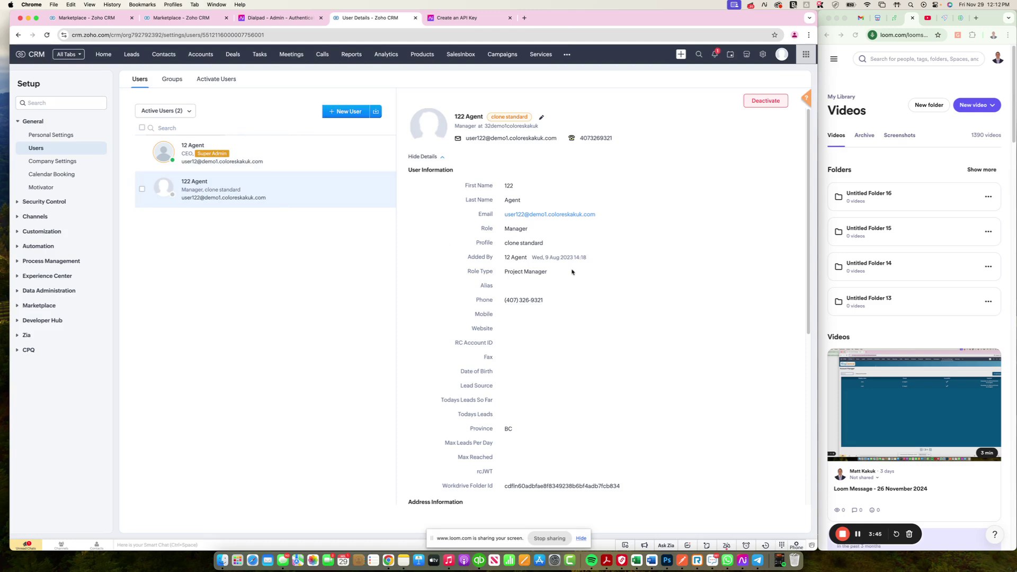
click(541, 117)
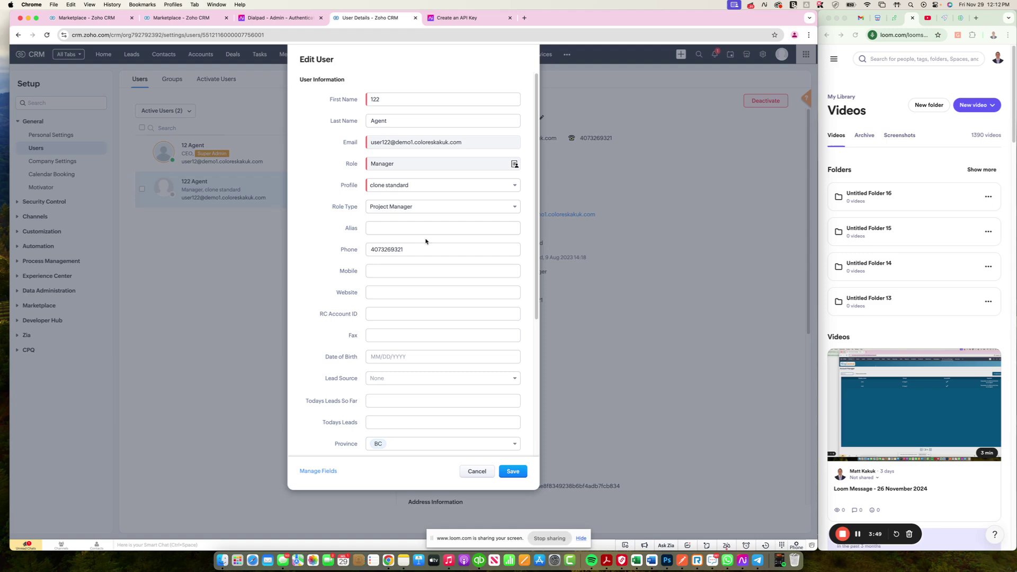
double_click(424, 249)
click(481, 475)
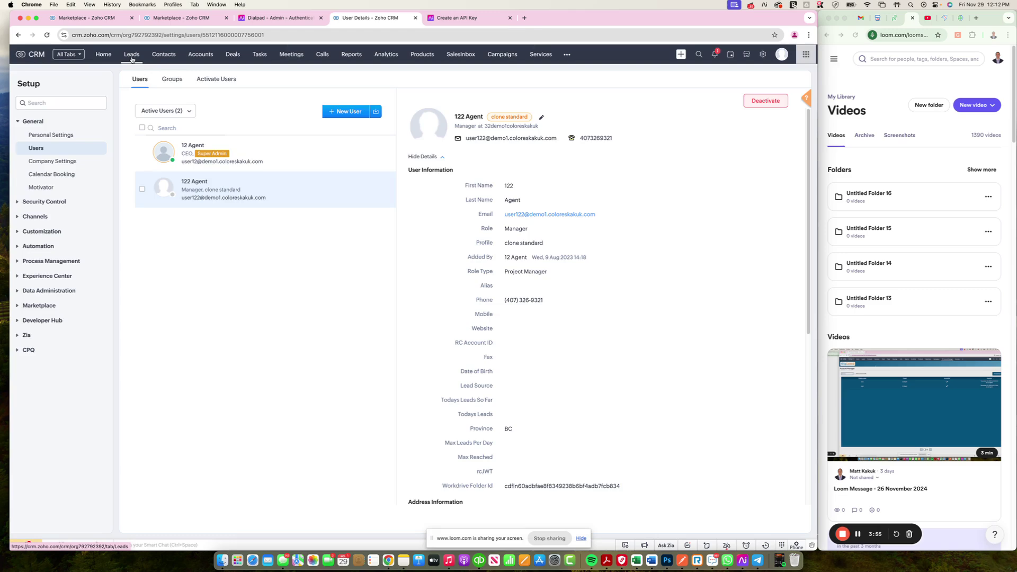
click(196, 149)
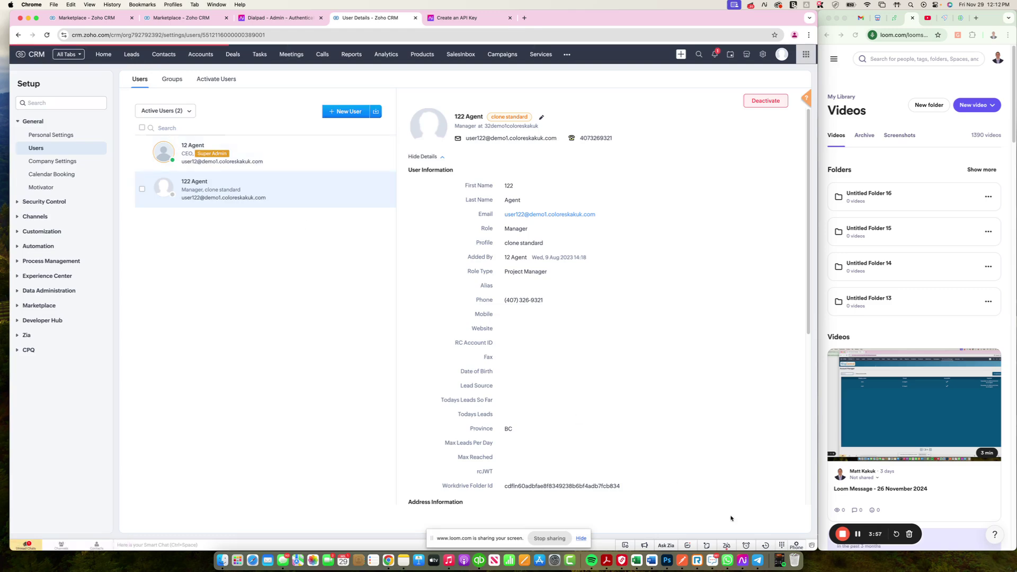
- Switch to the Dialpad desktop app, close the other open windows and place its Calls list beside the browser
key(ctrl+Left)
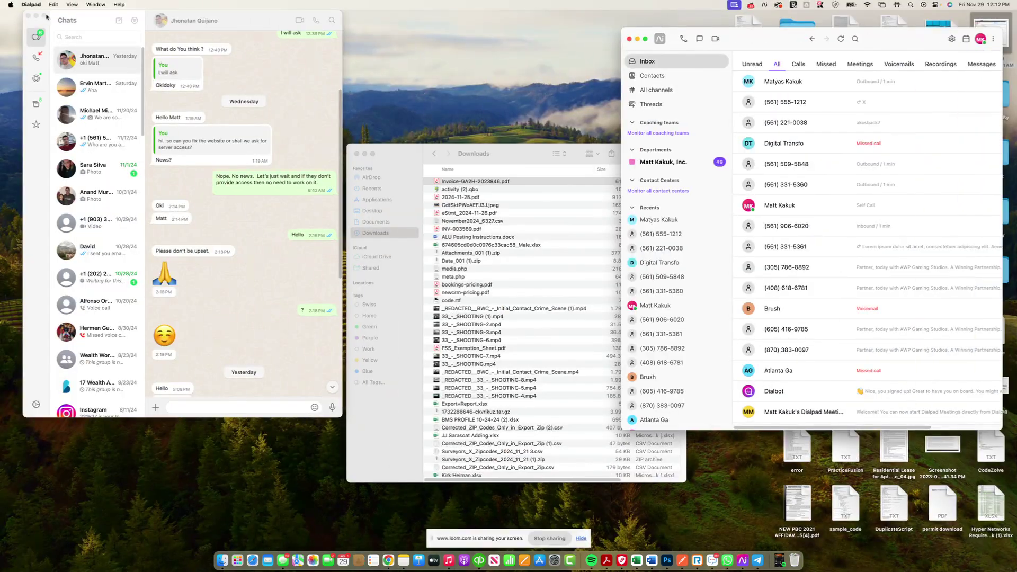
click(29, 15)
click(356, 154)
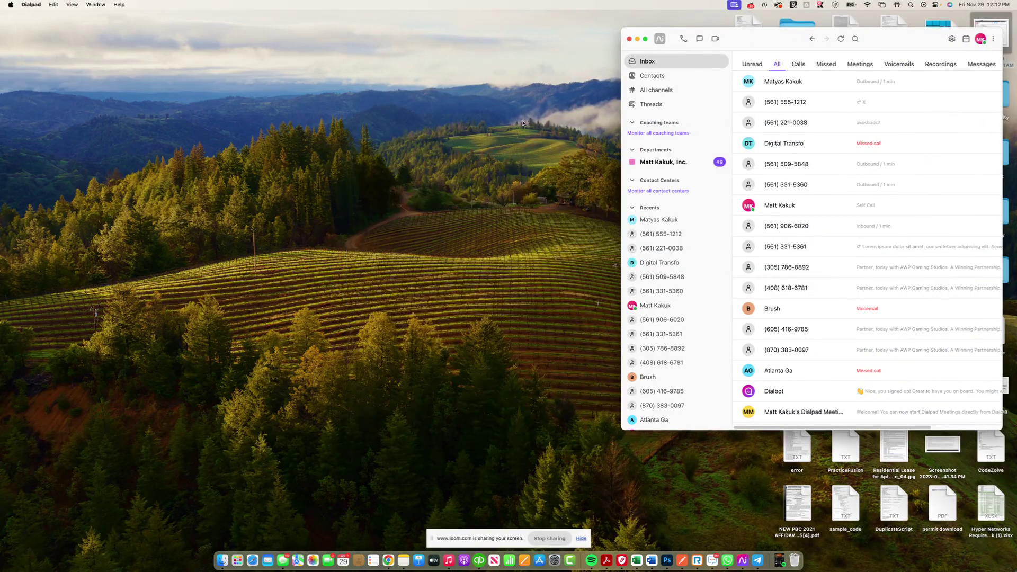
drag(705, 28, 352, 70)
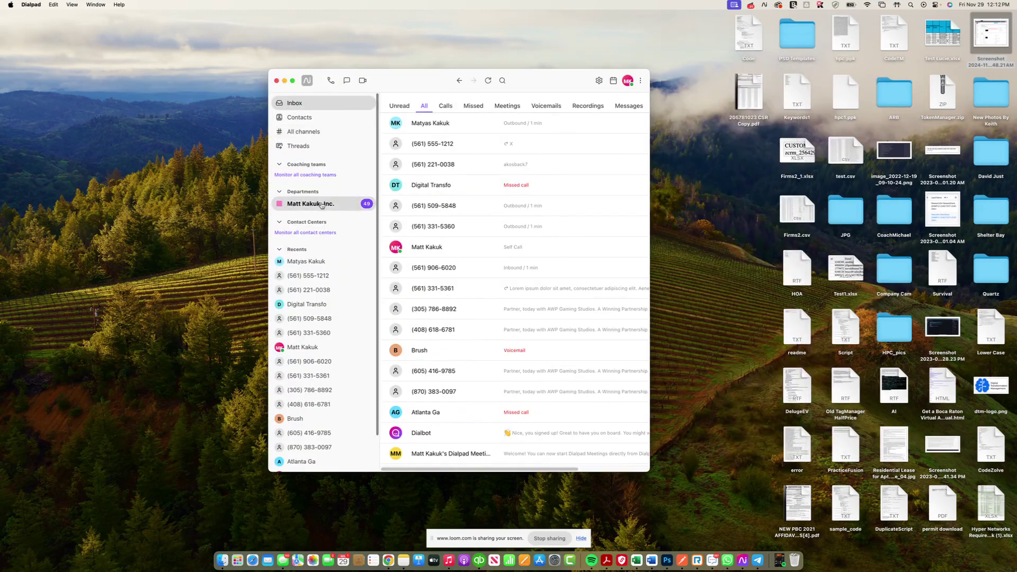
click(446, 106)
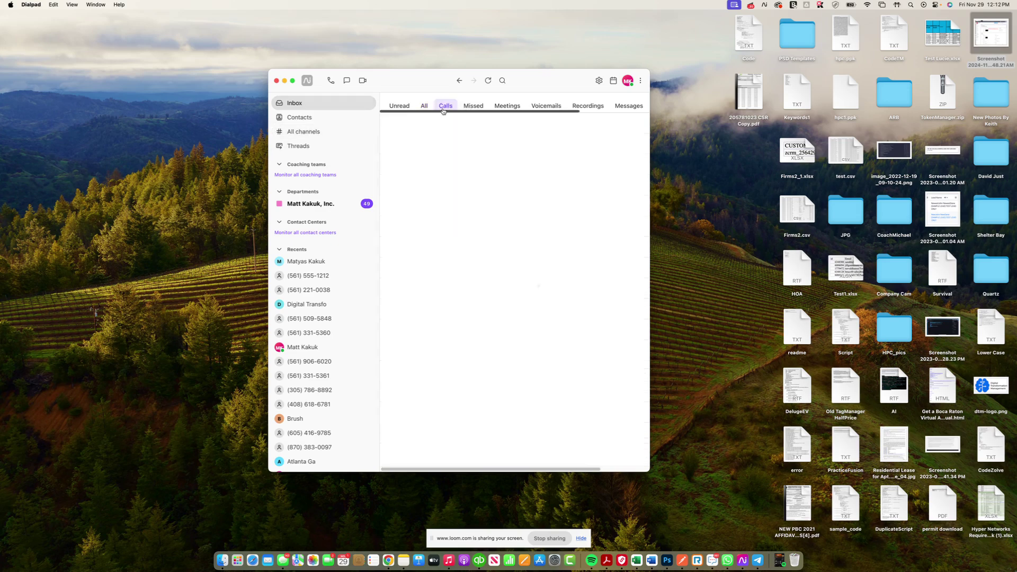
drag(421, 87, 560, 116)
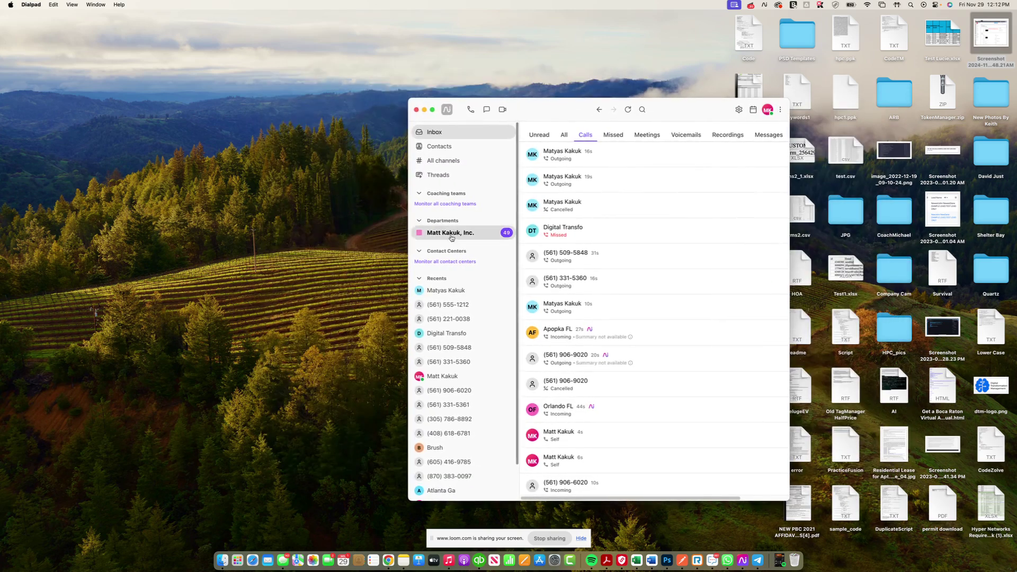
drag(495, 113, 904, 108)
- Switch back to Zoho CRM, clone the first lead in All Leads and save the copy owned by 12 Agent
click(366, 317)
click(181, 17)
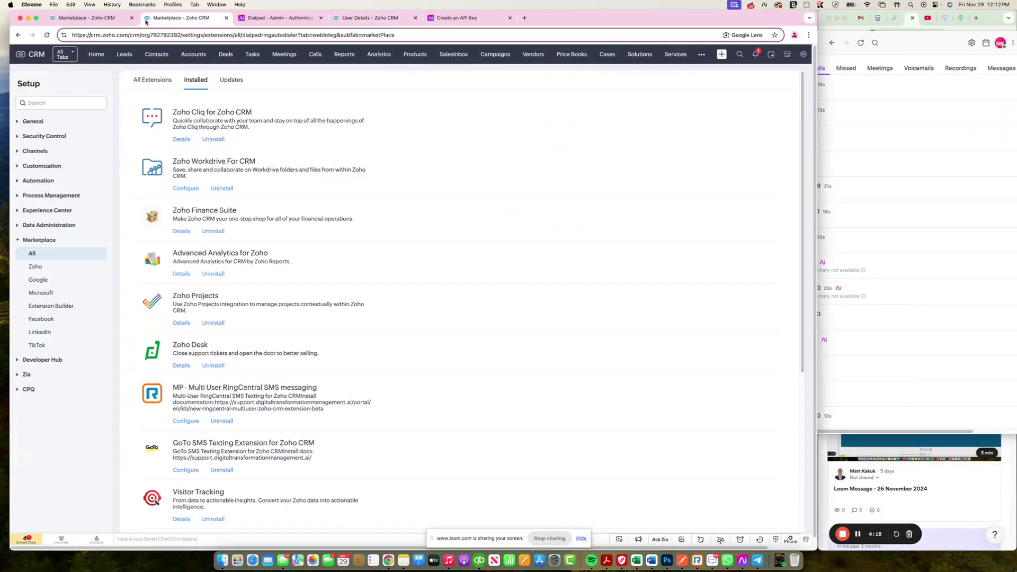
scroll(164, 74, down, 5)
click(130, 55)
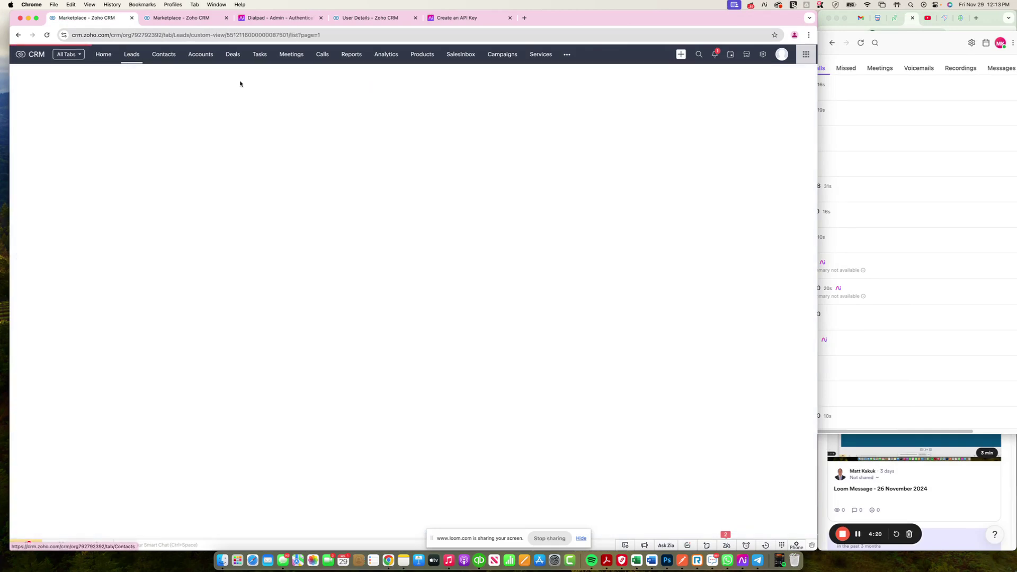
click(297, 128)
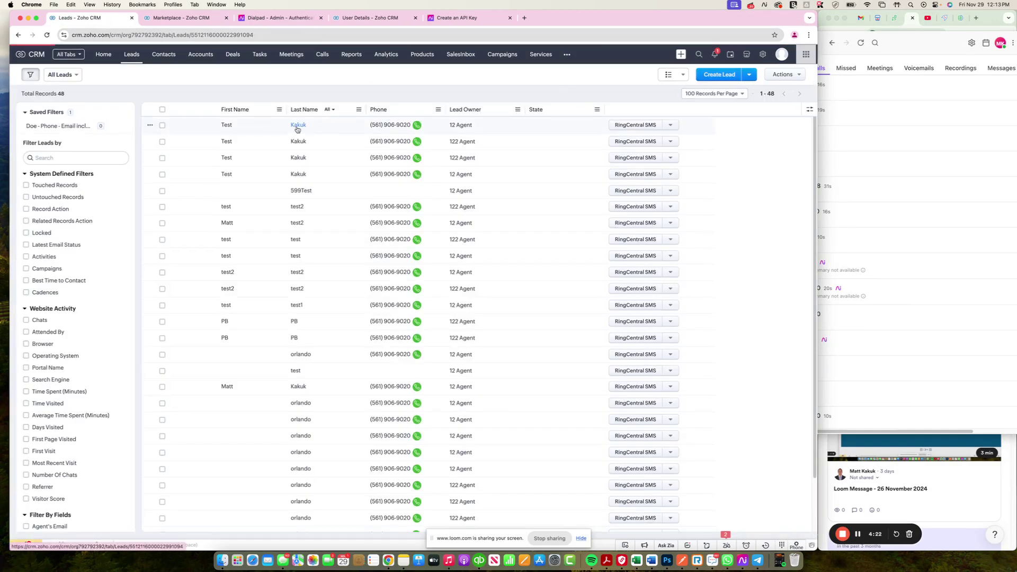
click(776, 86)
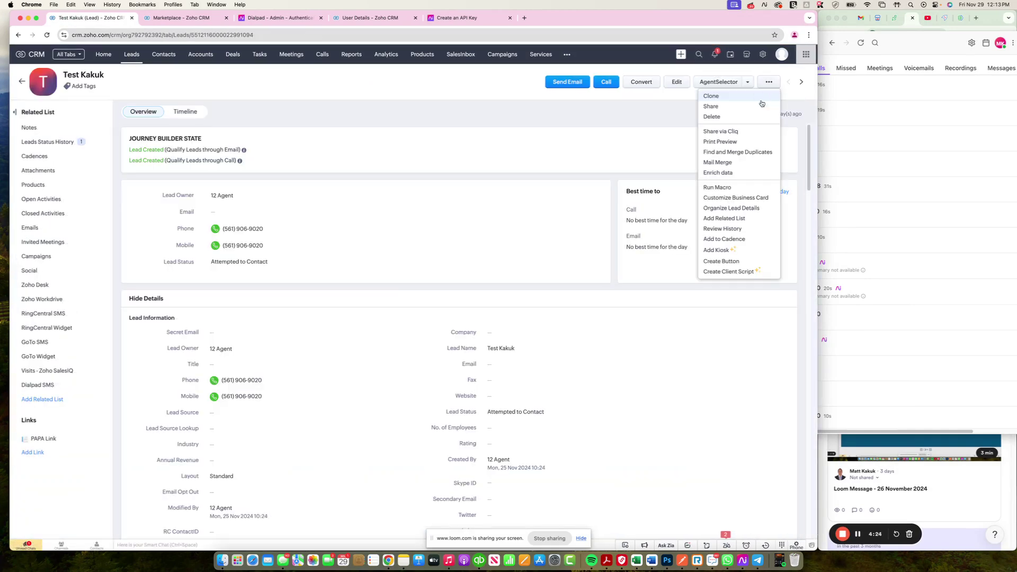
click(752, 97)
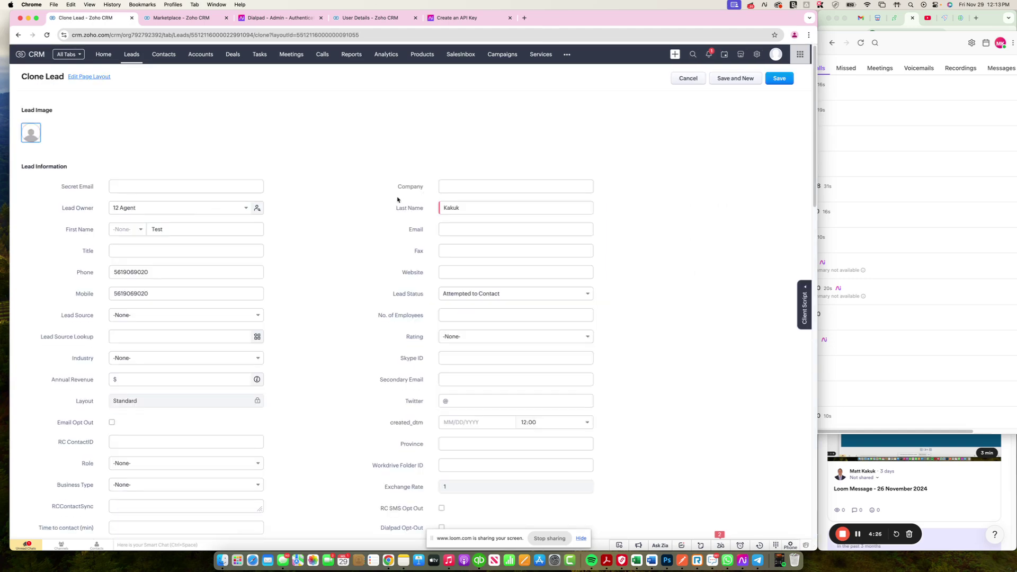
click(779, 78)
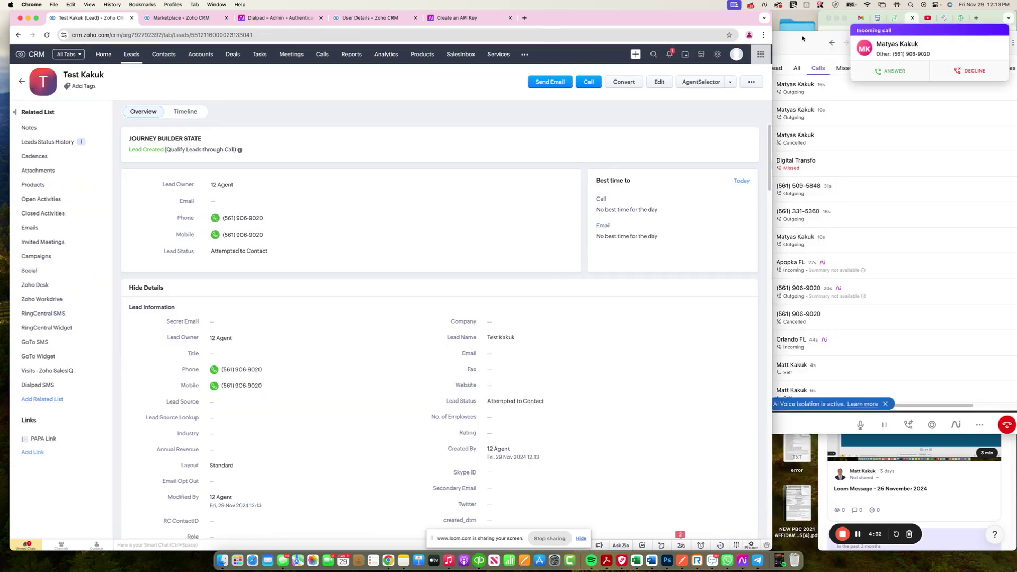
- Bring the Dialpad window forward, answer the incoming call for the new lead and hang up
drag(790, 18, 789, 19)
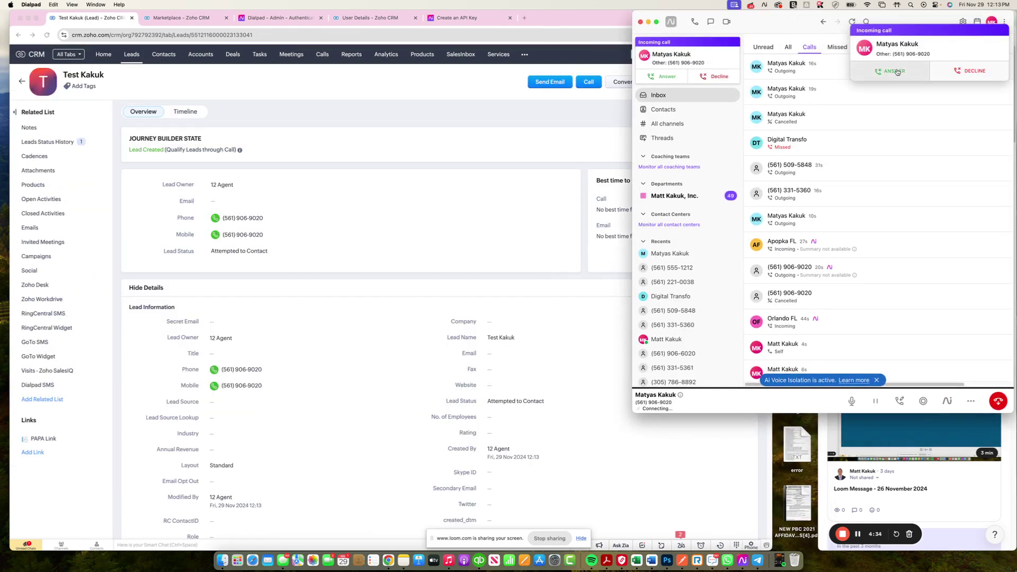
click(897, 72)
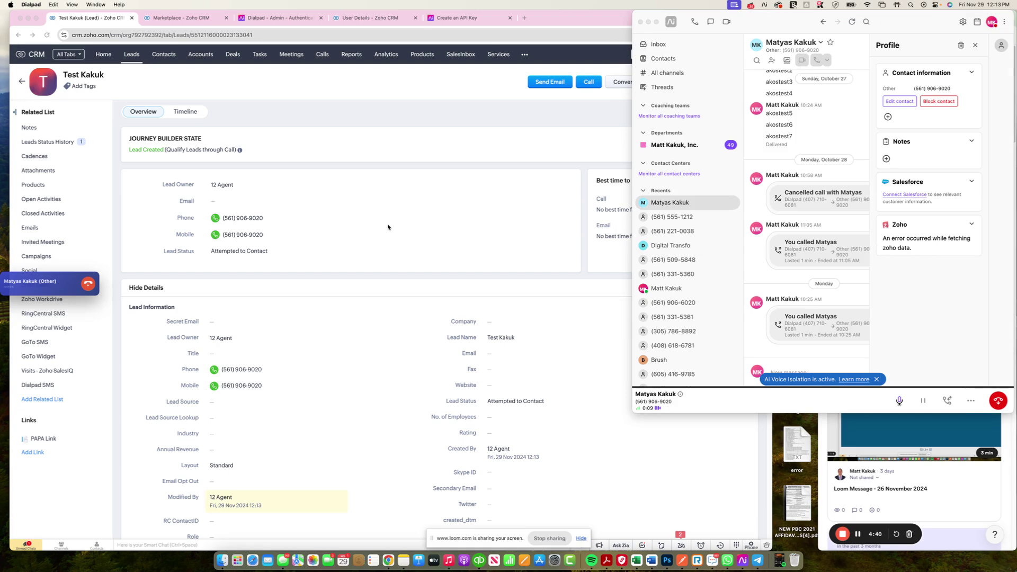
click(89, 284)
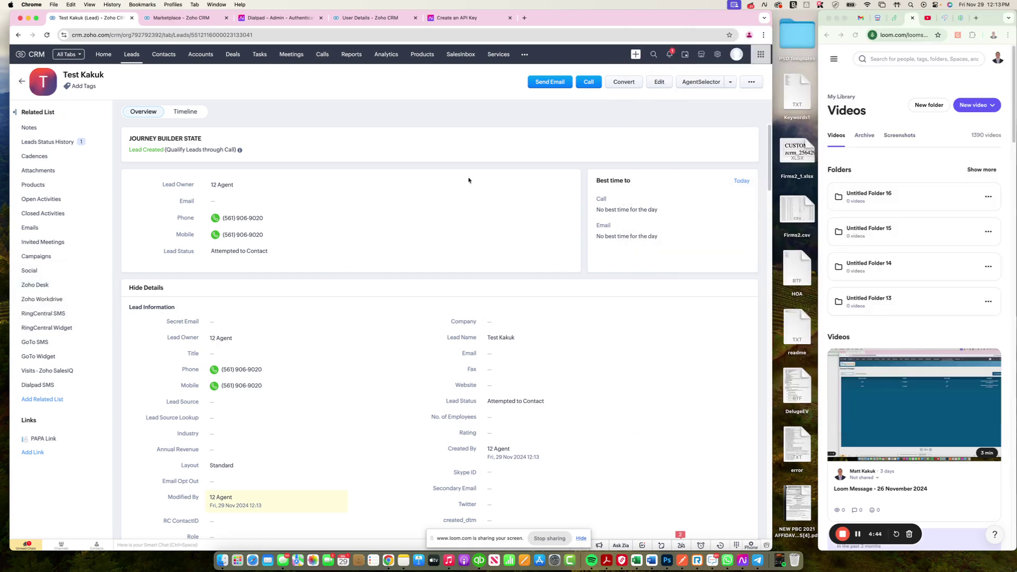
- Close the phone app window behind the browser and reposition the browser window
drag(688, 24, 719, 20)
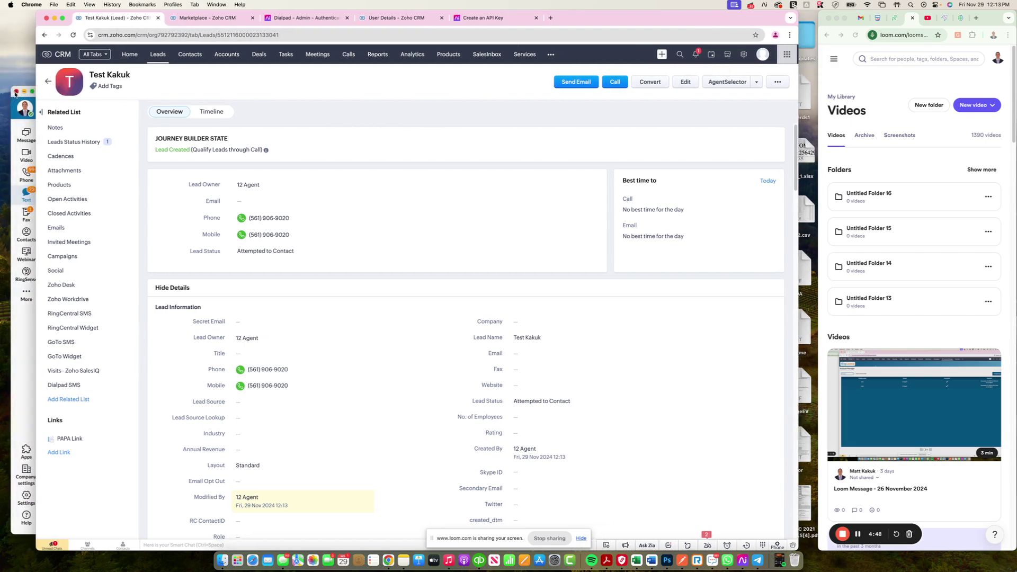
click(16, 92)
drag(743, 27, 748, 26)
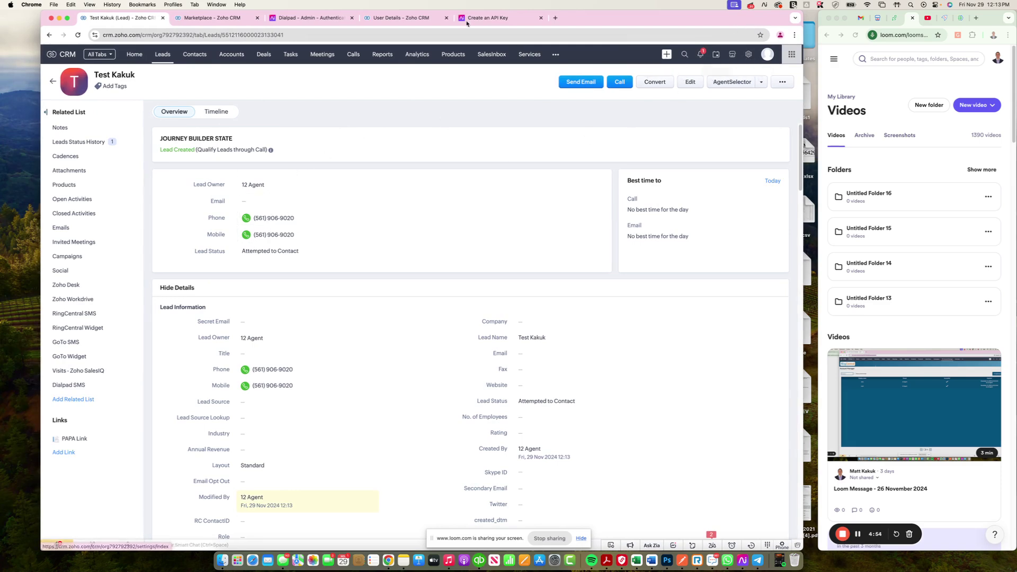
- Open the Dialpad Ring Auto Dialer settings from the installed Marketplace extensions
click(748, 54)
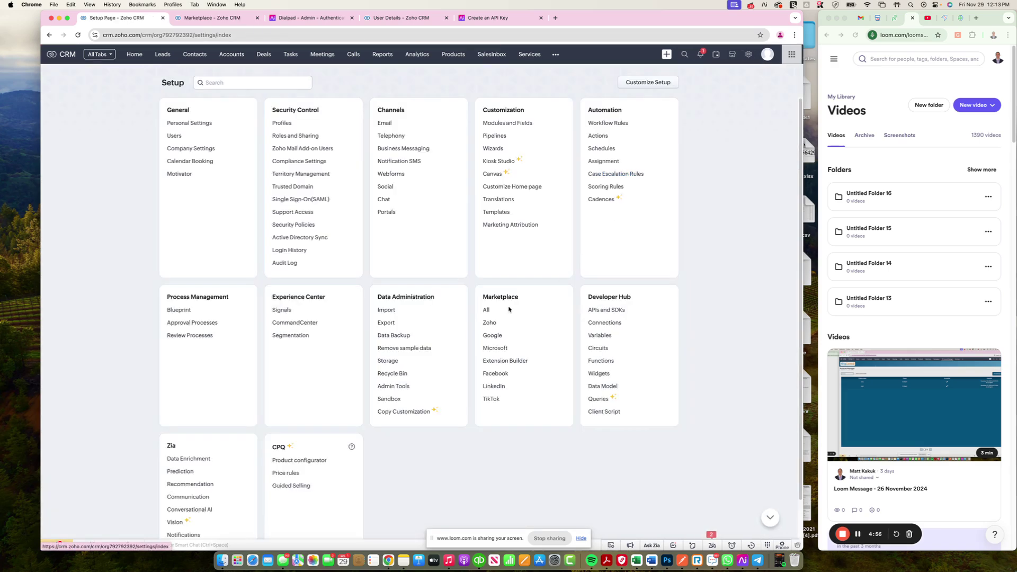
click(486, 310)
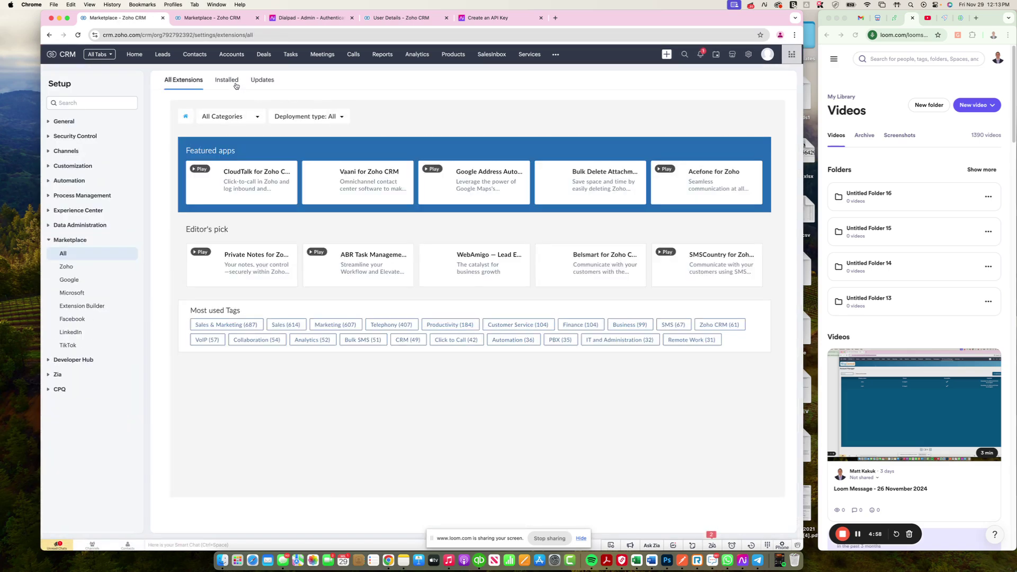
click(227, 80)
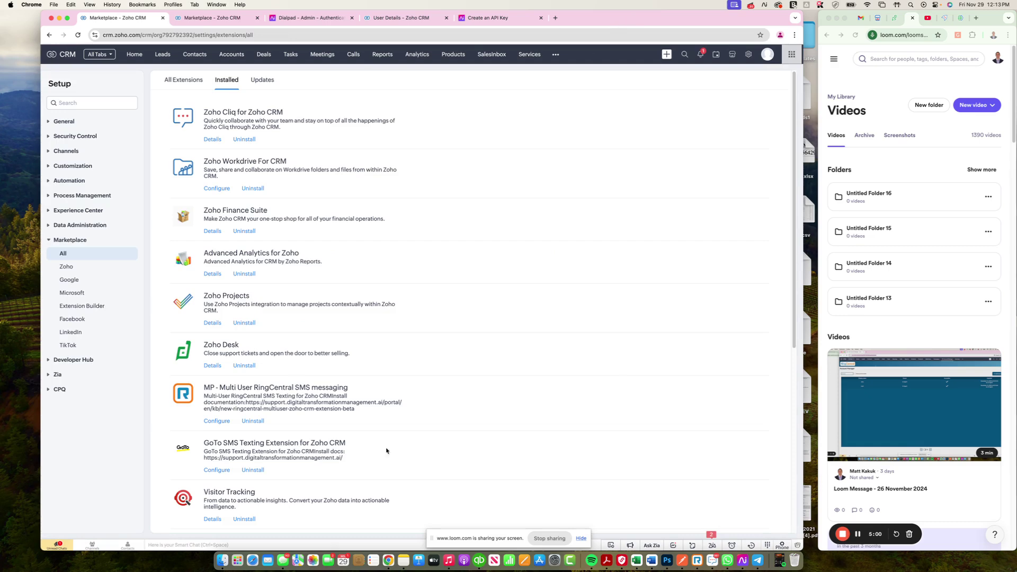
scroll(386, 451, down, 5)
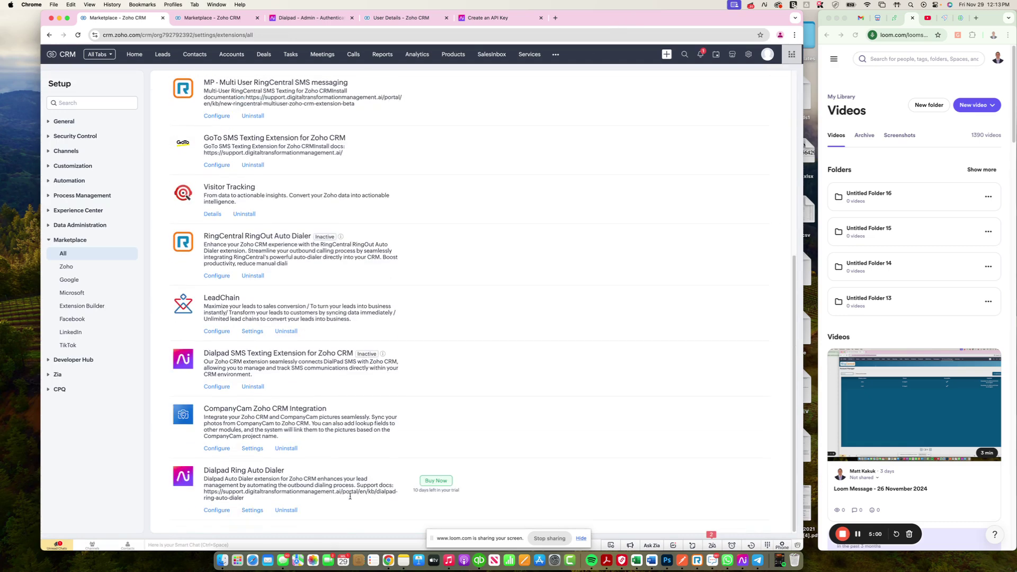
click(253, 511)
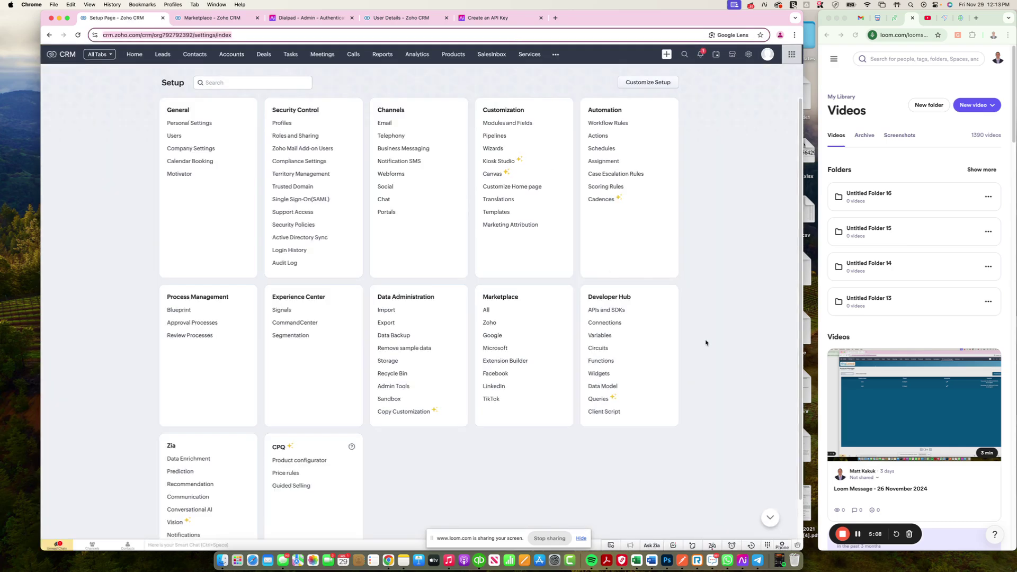
click(486, 311)
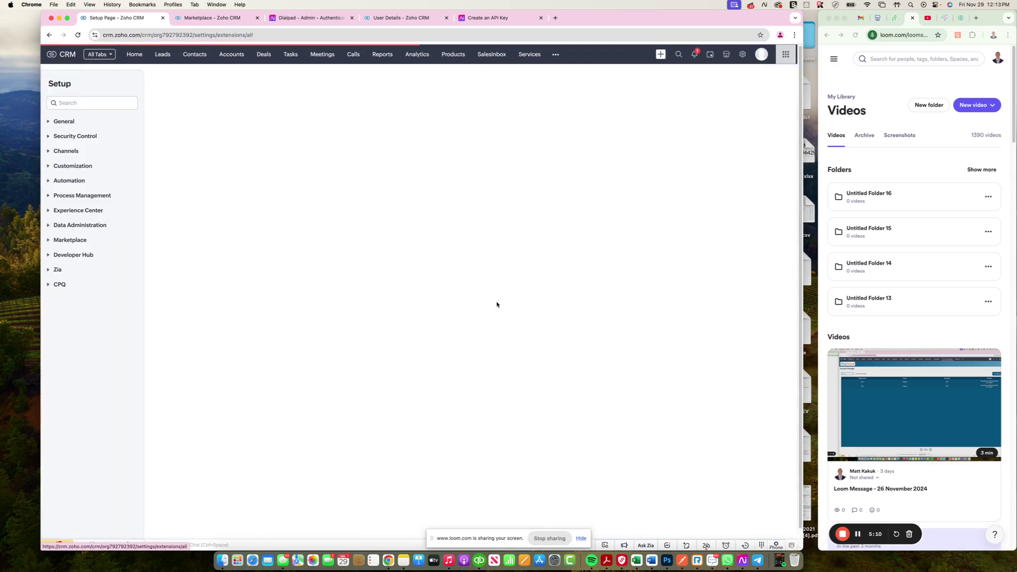
scroll(424, 318, down, 10)
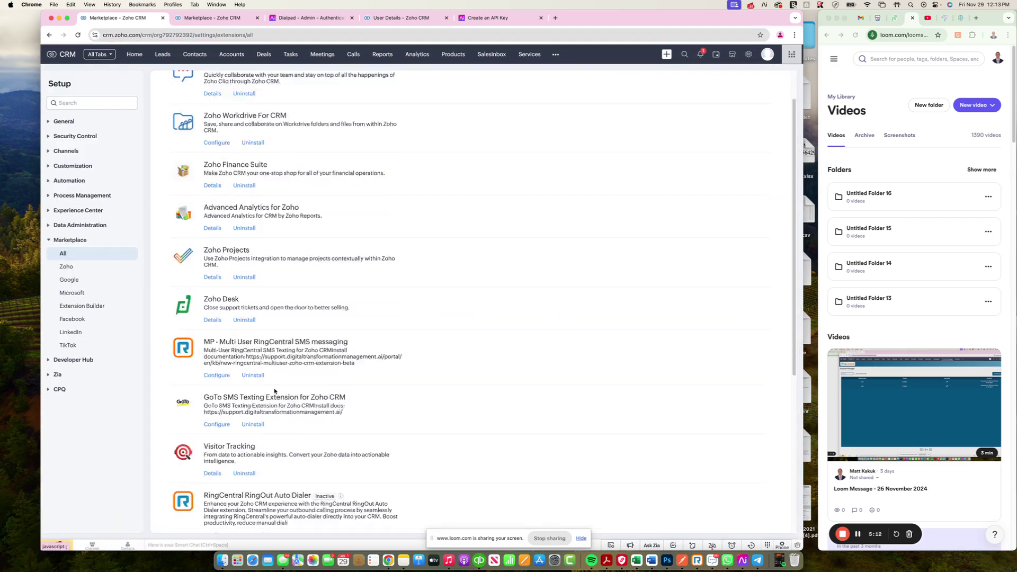
click(250, 510)
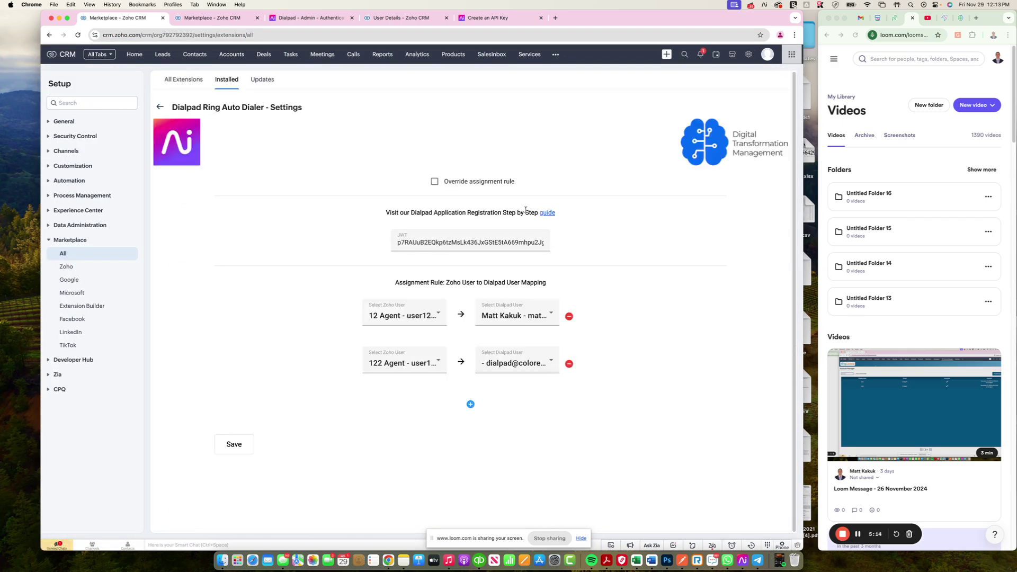
- Enable Override assignment rule and examine its Your Number and Select Dialpad User fields without filling them in
click(455, 183)
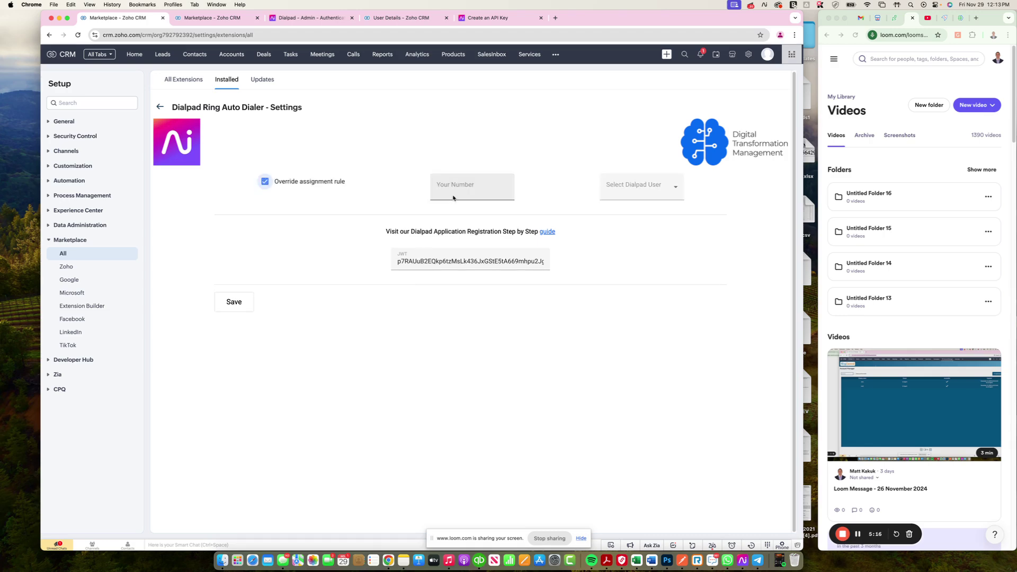
click(454, 197)
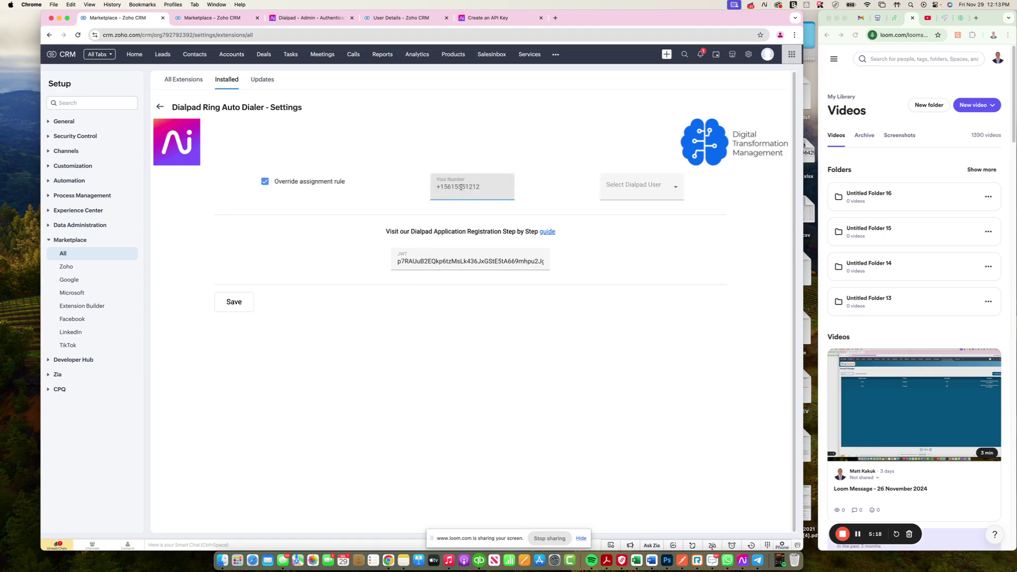
click(615, 185)
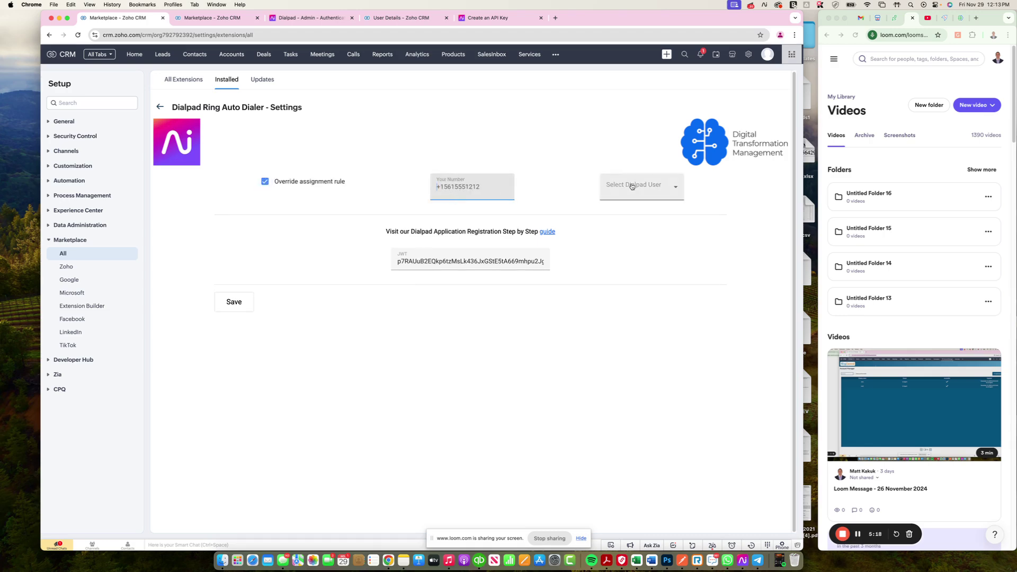
click(595, 169)
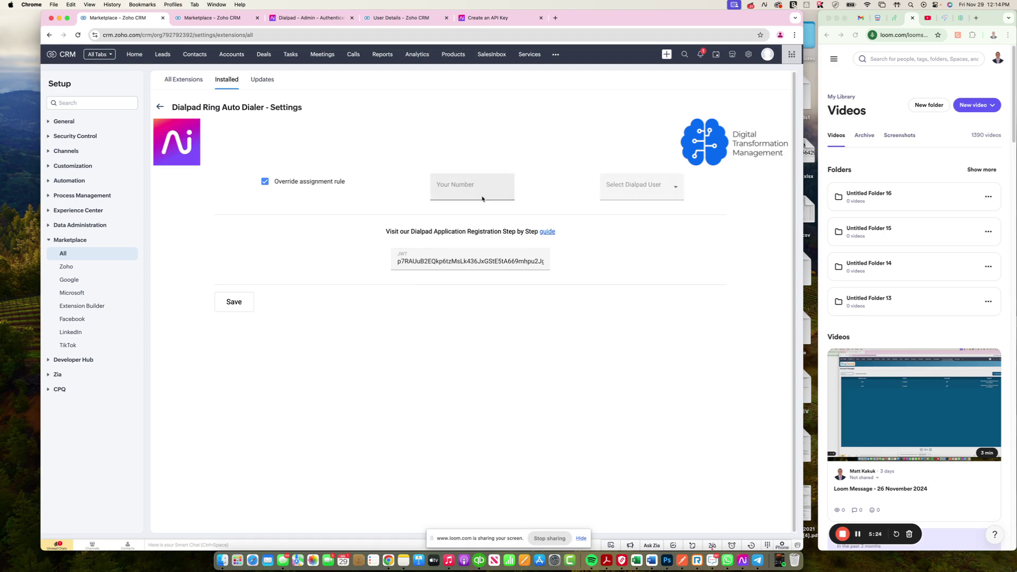
click(453, 195)
key(ctrl+v)
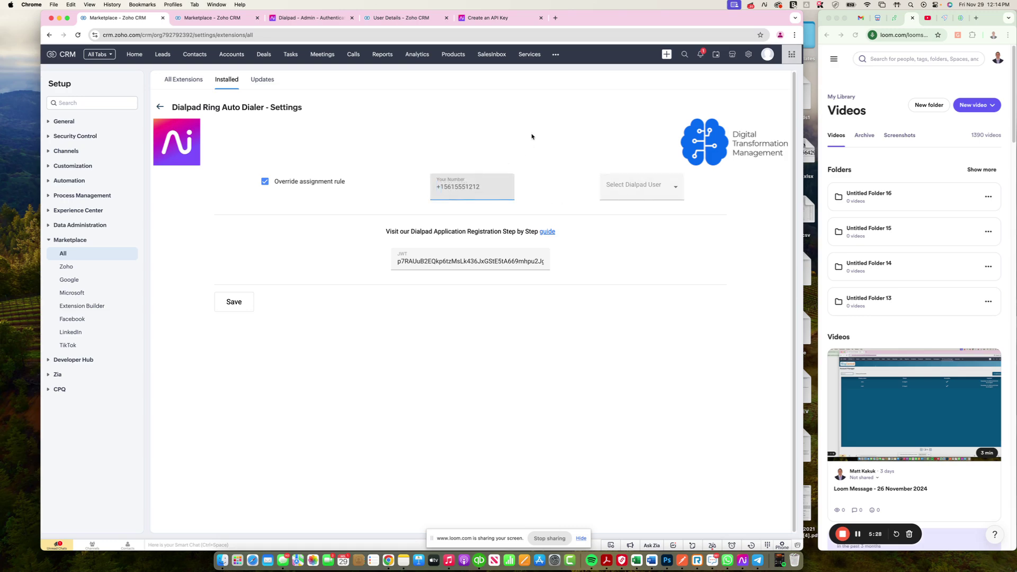
click(445, 187)
click(479, 154)
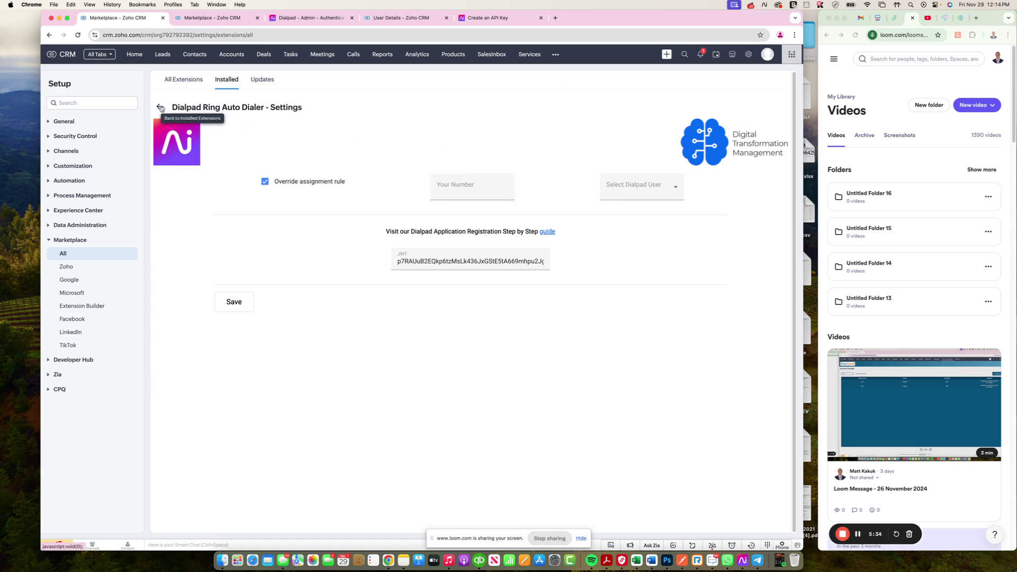